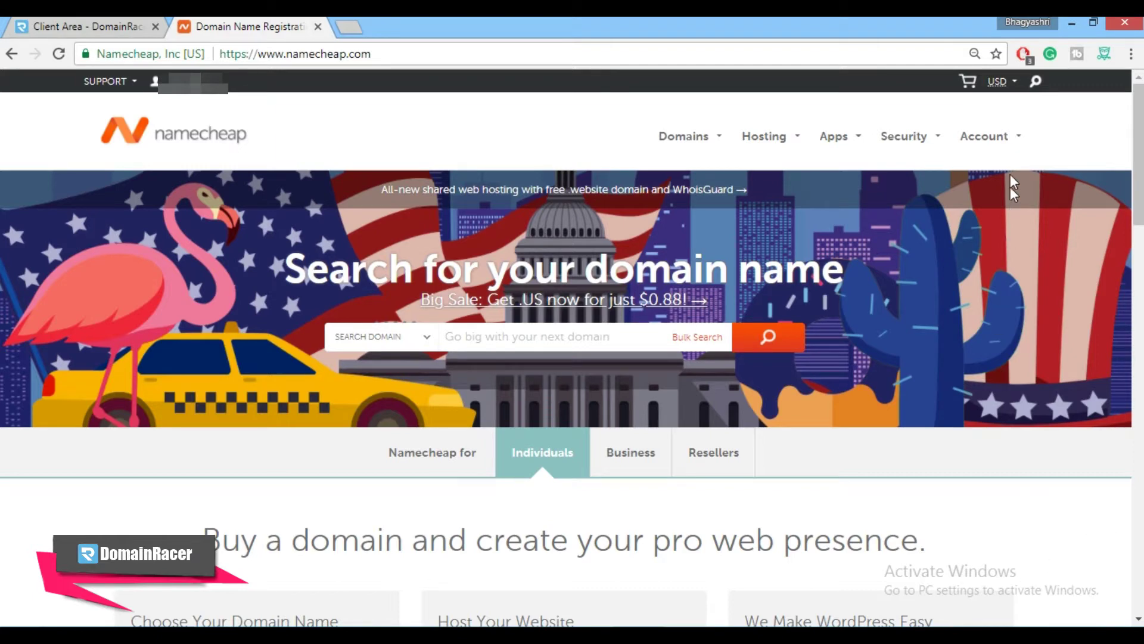
Open Advanced DNS for dedicatedcore.com, keeping Standard Nameservers as the lookup type.
{"action": "mouse_move", "coordinate": [1007, 139]}
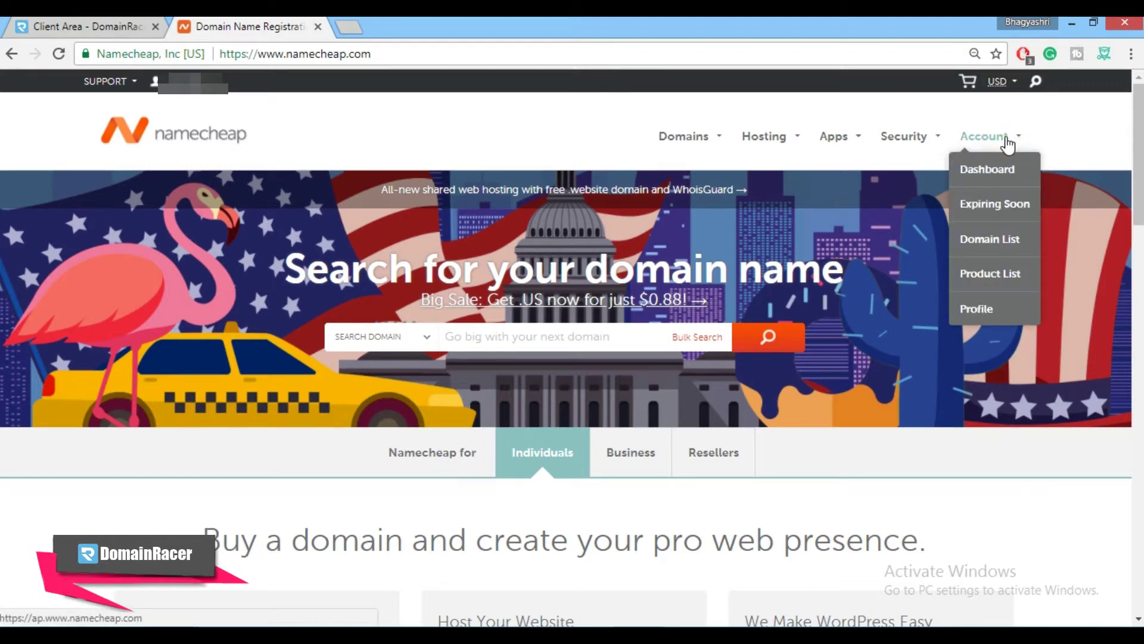
{"action": "left_click", "coordinate": [1007, 244]}
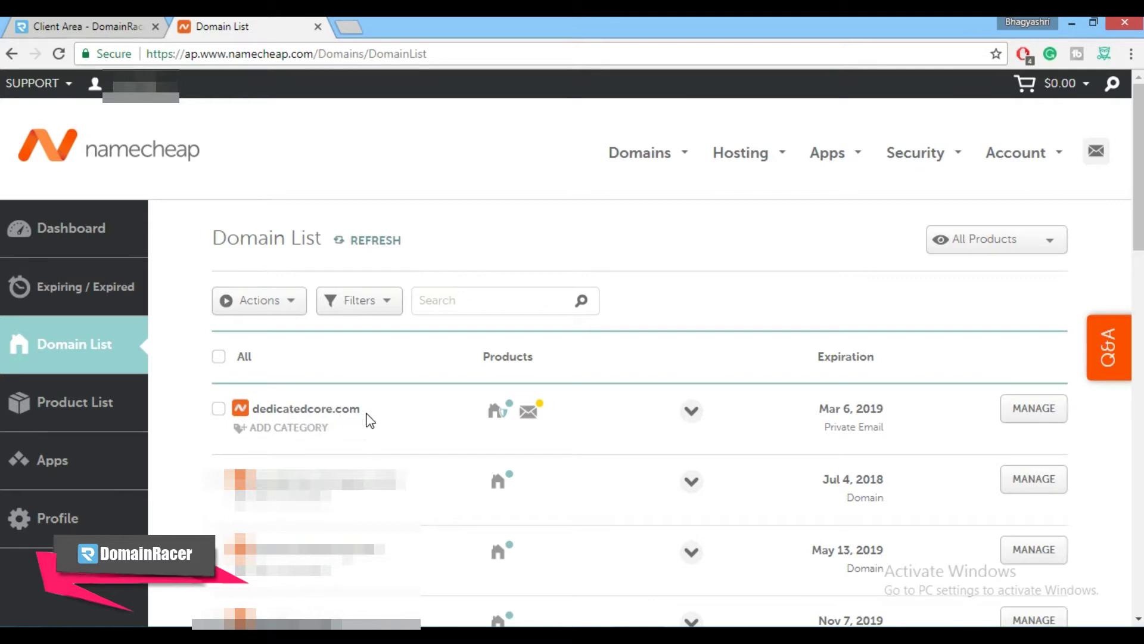
{"action": "left_click", "coordinate": [1042, 410]}
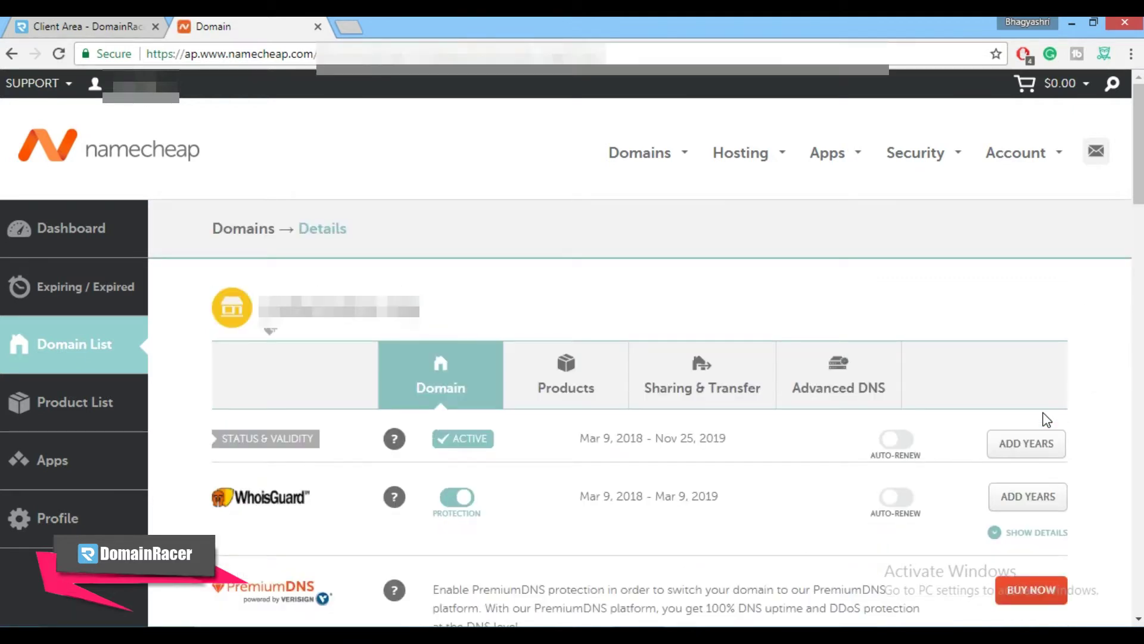
{"action": "left_click", "coordinate": [874, 386]}
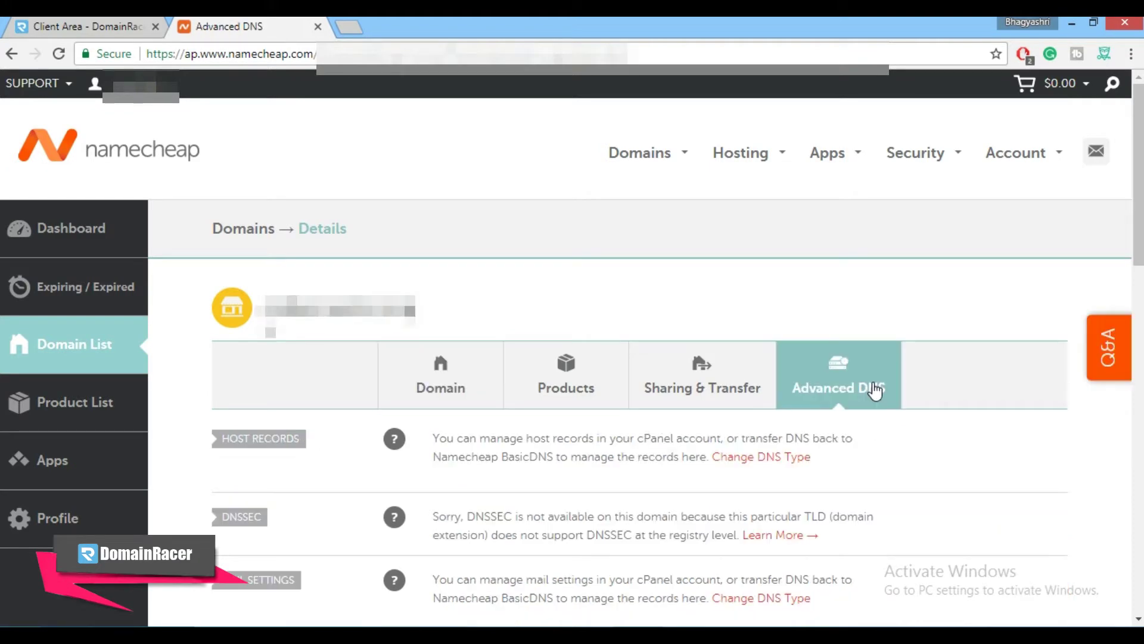
{"action": "scroll", "coordinate": [874, 388], "scroll_direction": "down", "scroll_amount": 8}
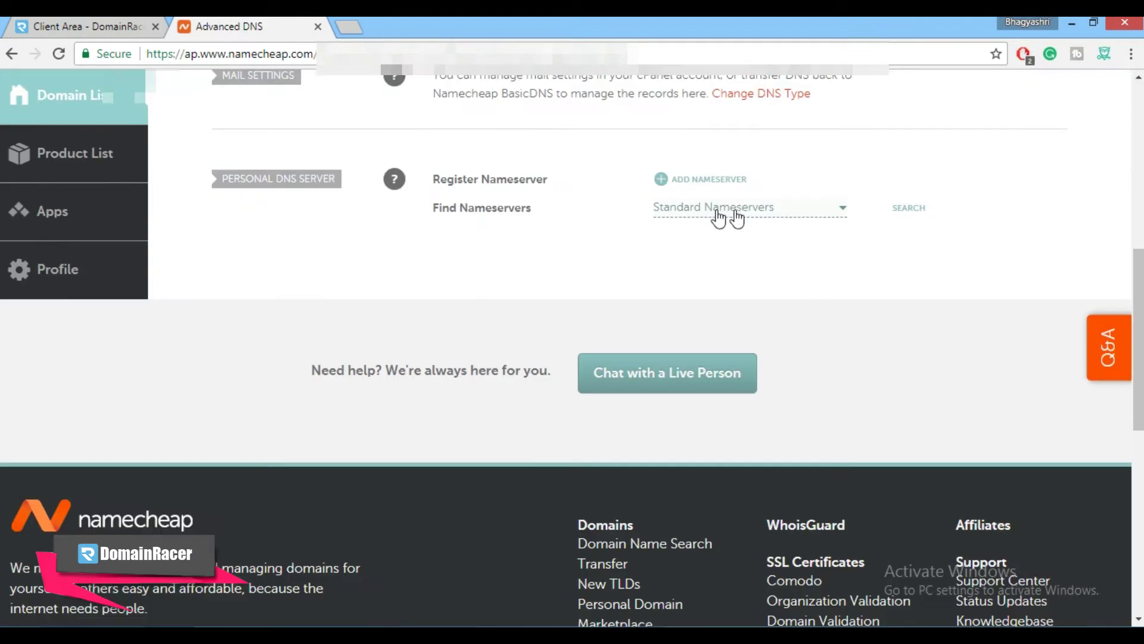
{"action": "left_click", "coordinate": [769, 212]}
{"action": "left_click", "coordinate": [740, 233]}
Start a new personal nameserver named ns1, then go to the DomainRacer client area.
{"action": "left_click", "coordinate": [679, 180]}
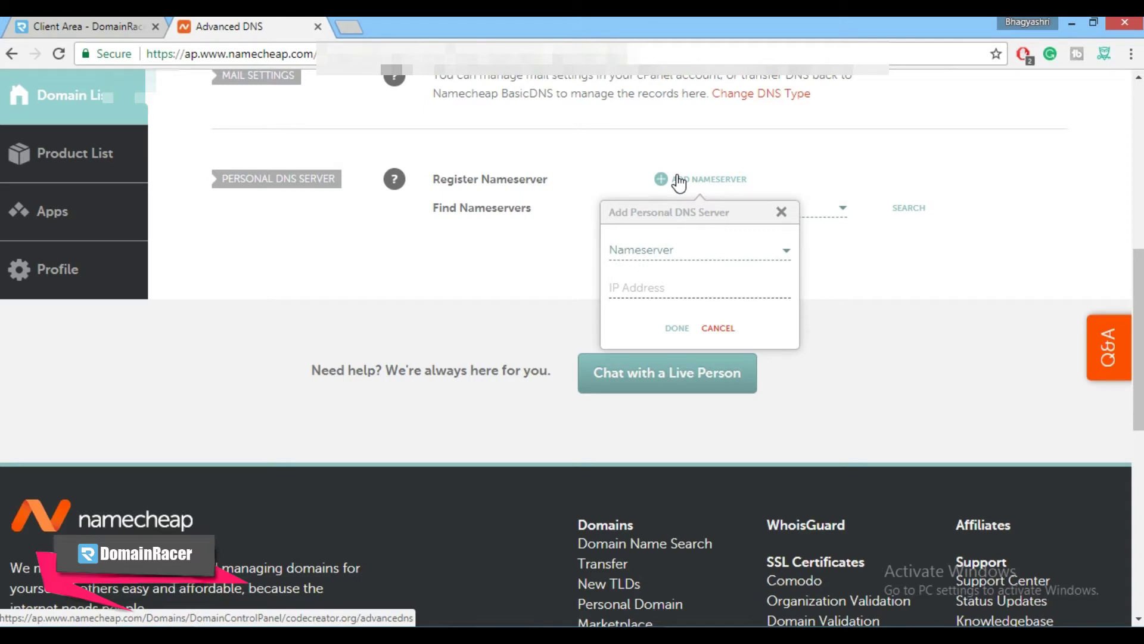
{"action": "scroll", "coordinate": [680, 182], "scroll_direction": "up", "scroll_amount": 1}
{"action": "left_click", "coordinate": [684, 333]}
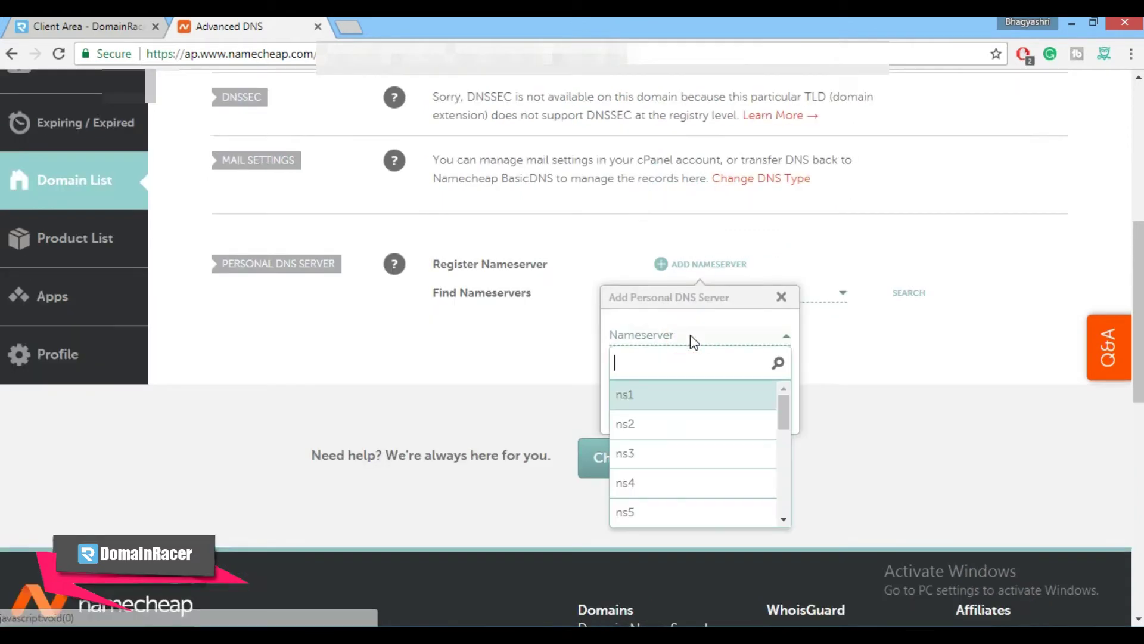
{"action": "left_click", "coordinate": [645, 395]}
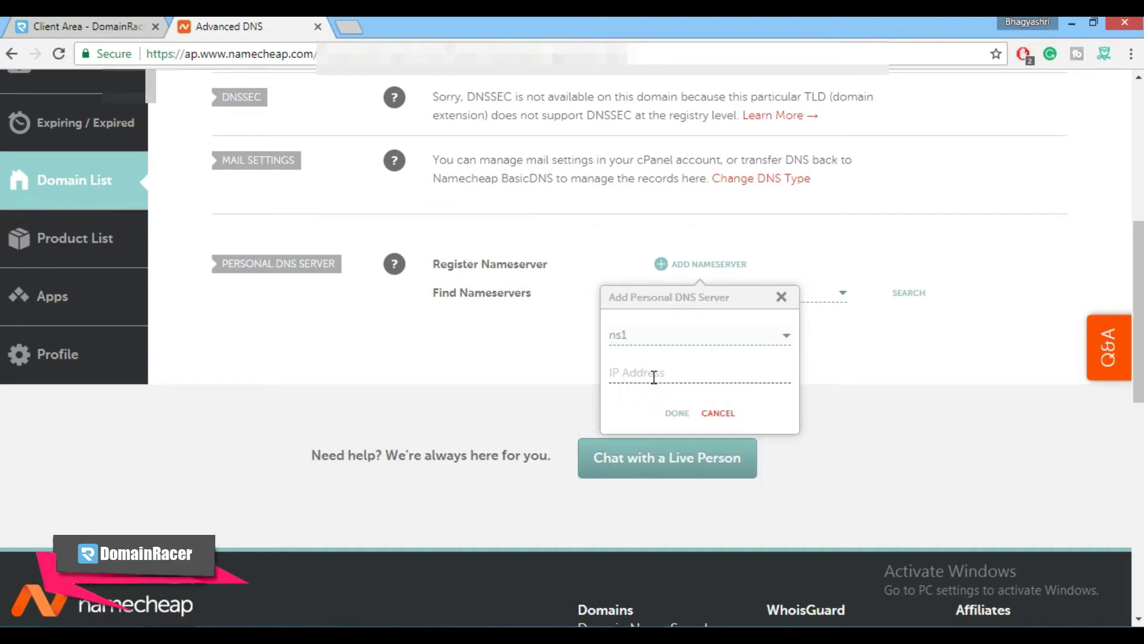
{"action": "left_click", "coordinate": [660, 372]}
{"action": "left_click", "coordinate": [106, 26]}
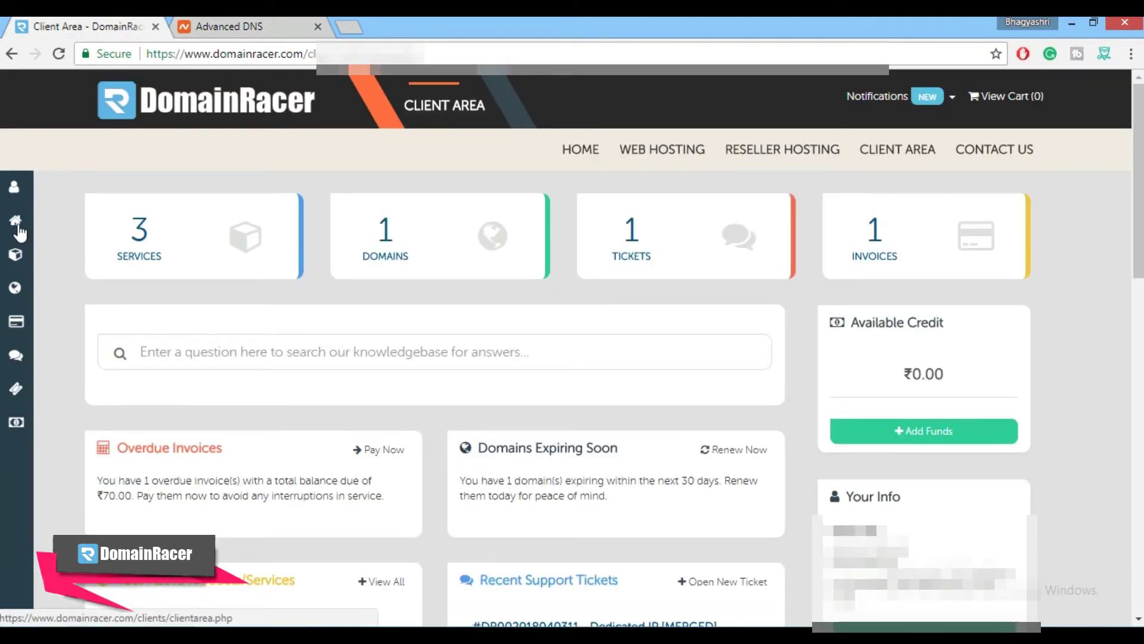
Open the DR-NOLIMIT service details under My Services and select the ns1 IP 78.31.67.250.
{"action": "mouse_move", "coordinate": [22, 234]}
{"action": "left_click", "coordinate": [69, 262]}
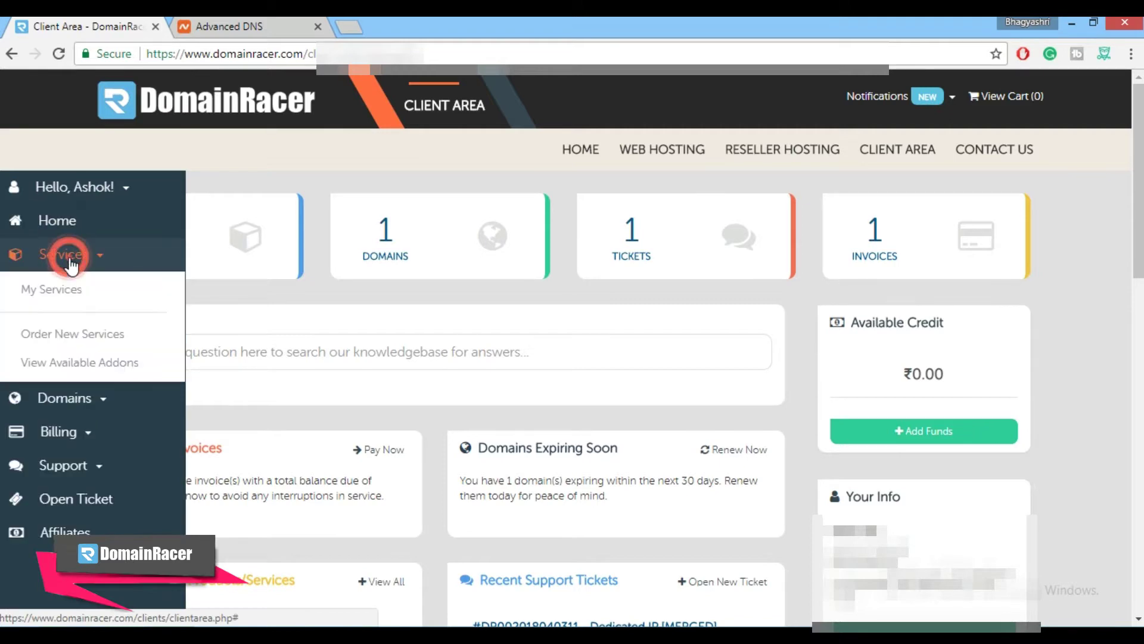
{"action": "left_click", "coordinate": [87, 291]}
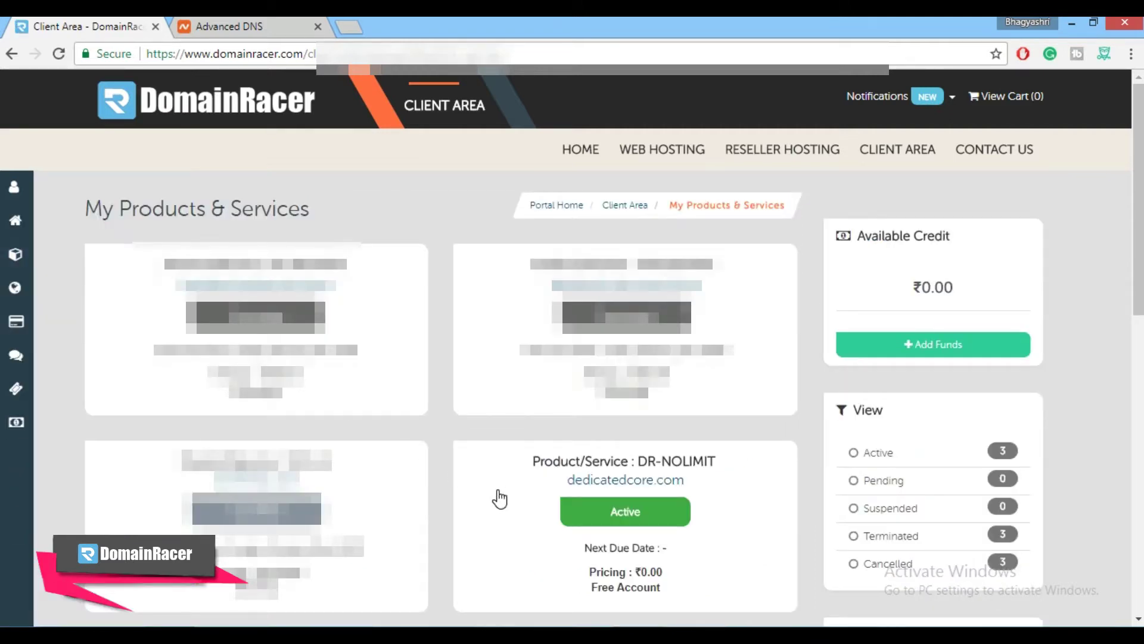
{"action": "left_click", "coordinate": [537, 491]}
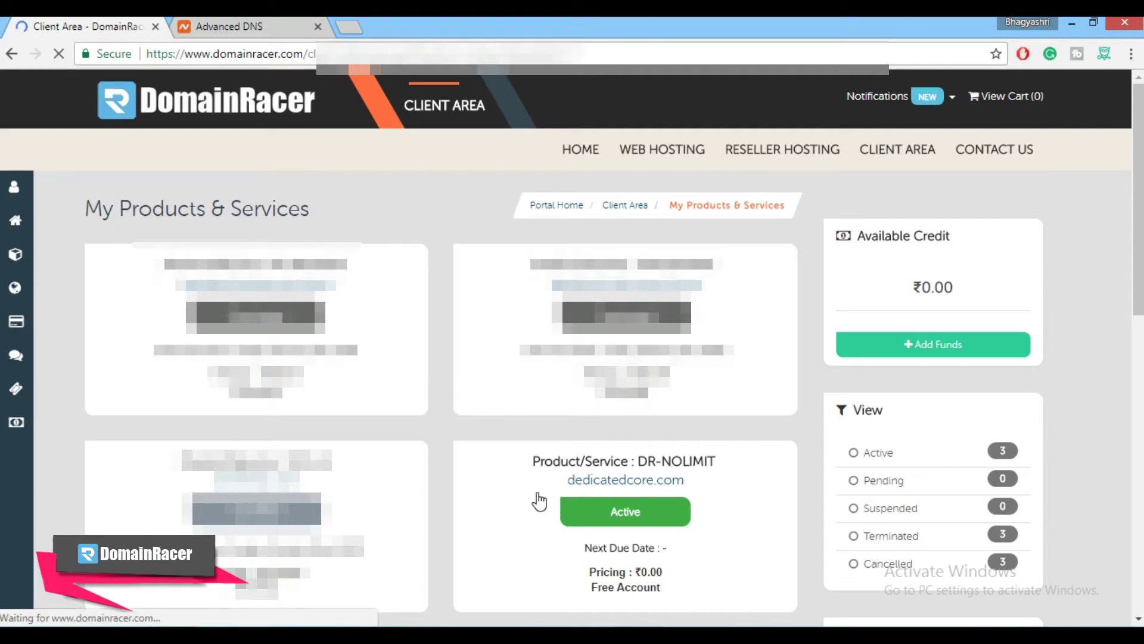
{"action": "scroll", "coordinate": [539, 502], "scroll_direction": "down", "scroll_amount": 3}
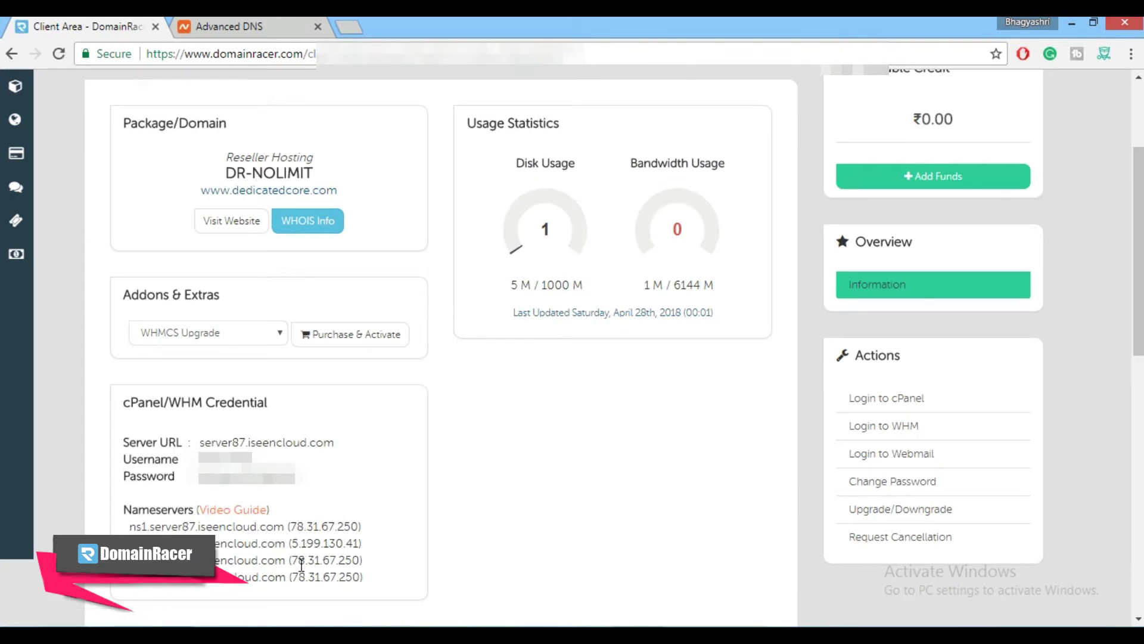
{"action": "left_click_drag", "start_coordinate": [291, 526], "coordinate": [359, 528]}
{"action": "key", "text": "ctrl+c"}
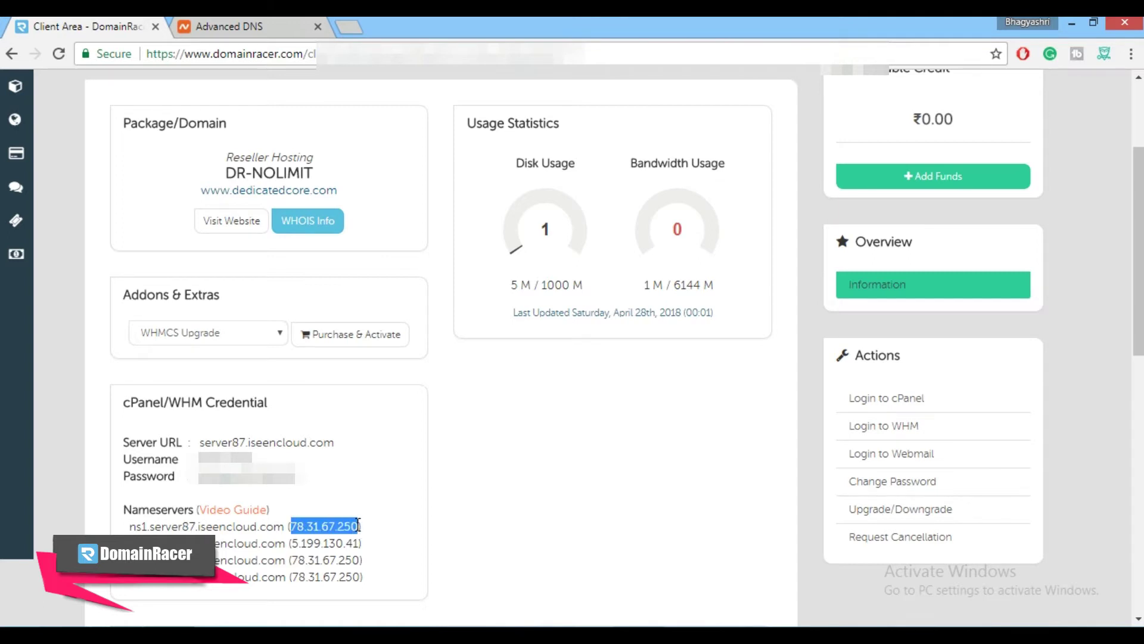
Paste 78.31.67.250 as the ns1 IP address and confirm the nameserver.
{"action": "left_click", "coordinate": [235, 30]}
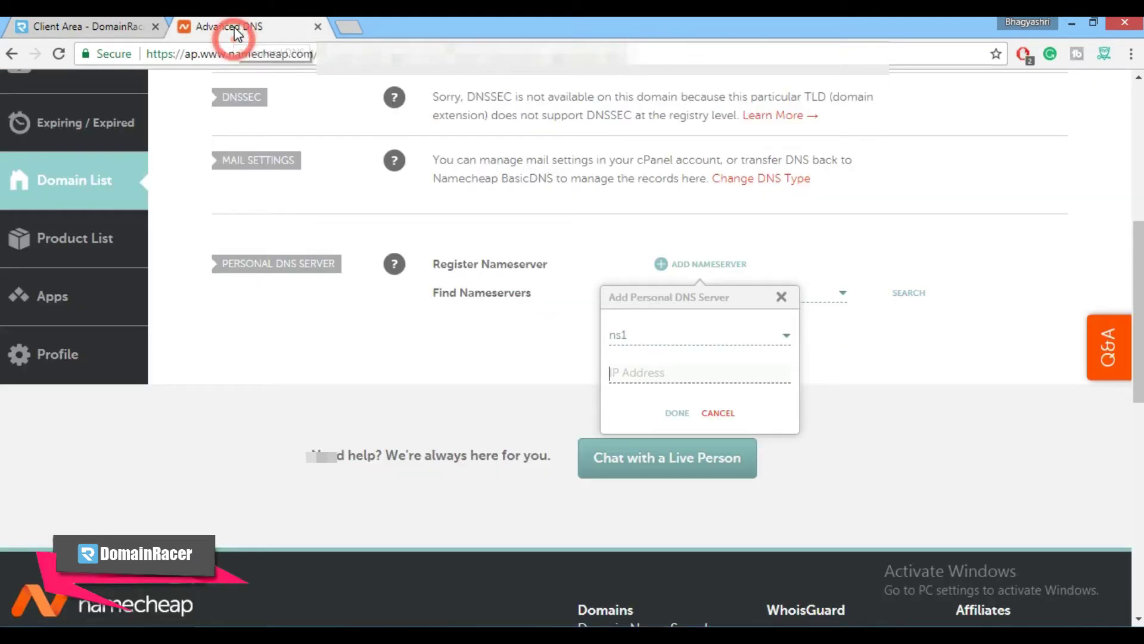
{"action": "left_click", "coordinate": [653, 367]}
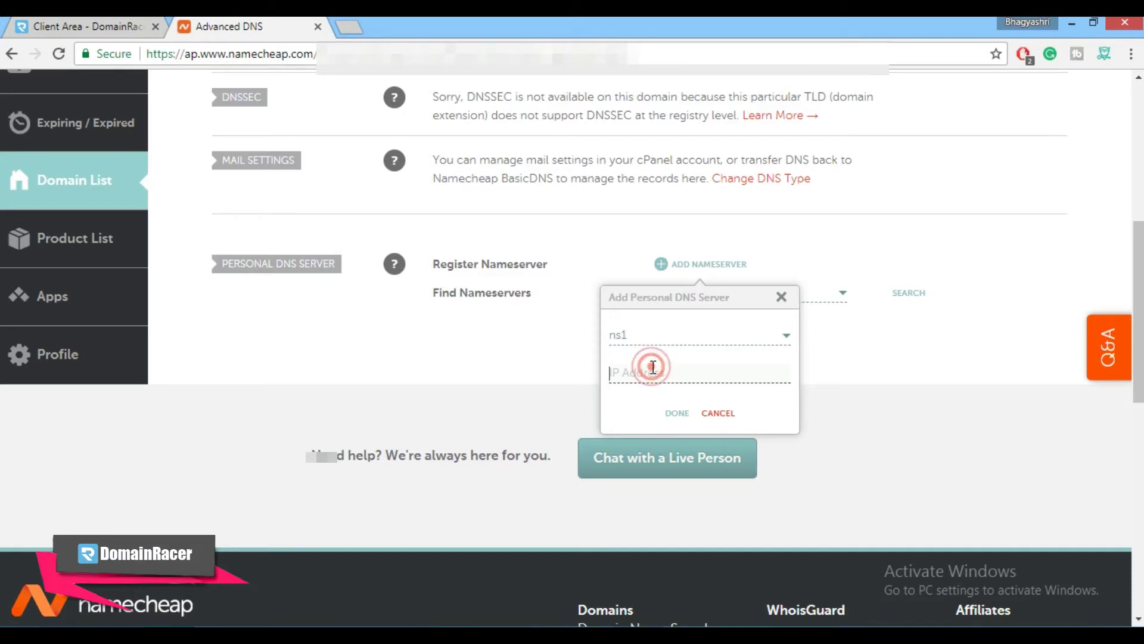
{"action": "key", "text": "ctrl+v"}
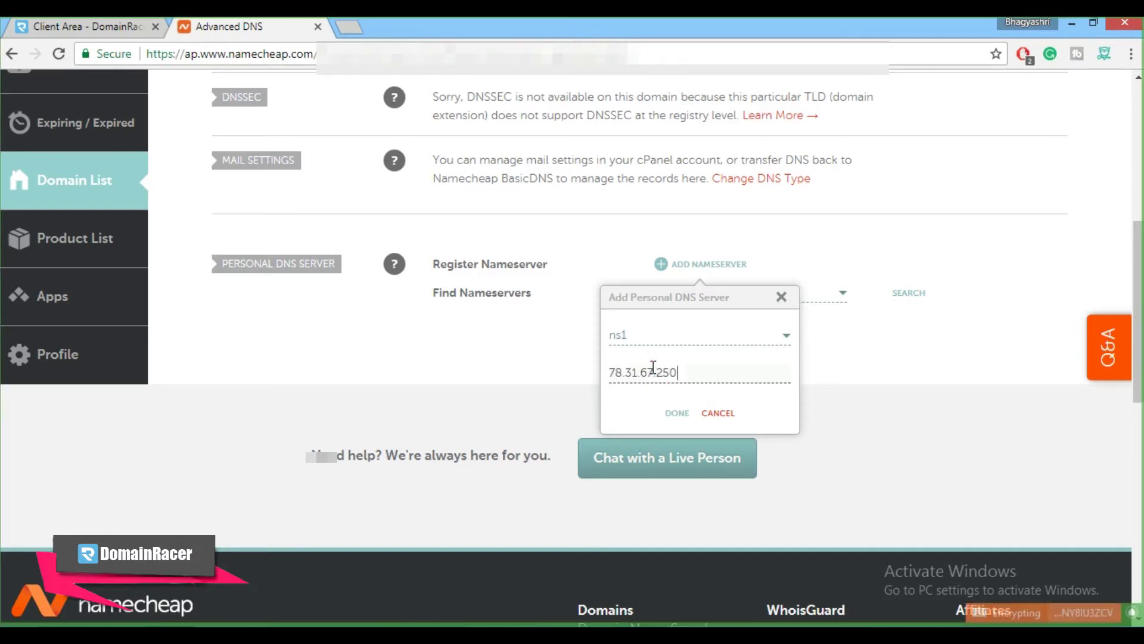
{"action": "left_click", "coordinate": [676, 413]}
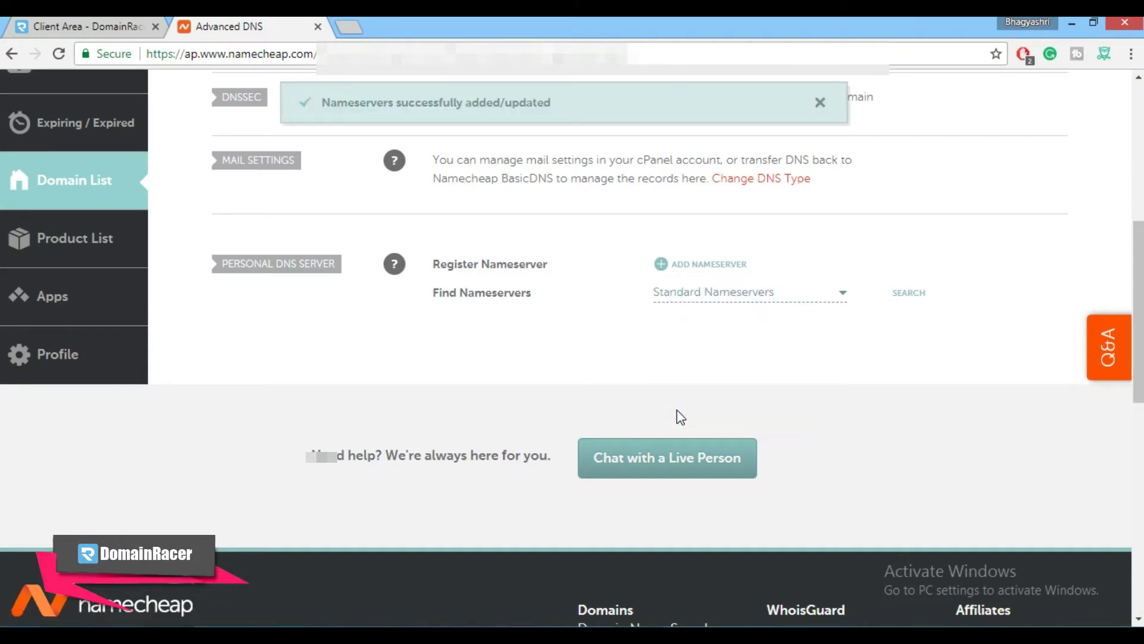
Start another personal nameserver entry named ns2.
{"action": "left_click", "coordinate": [694, 267]}
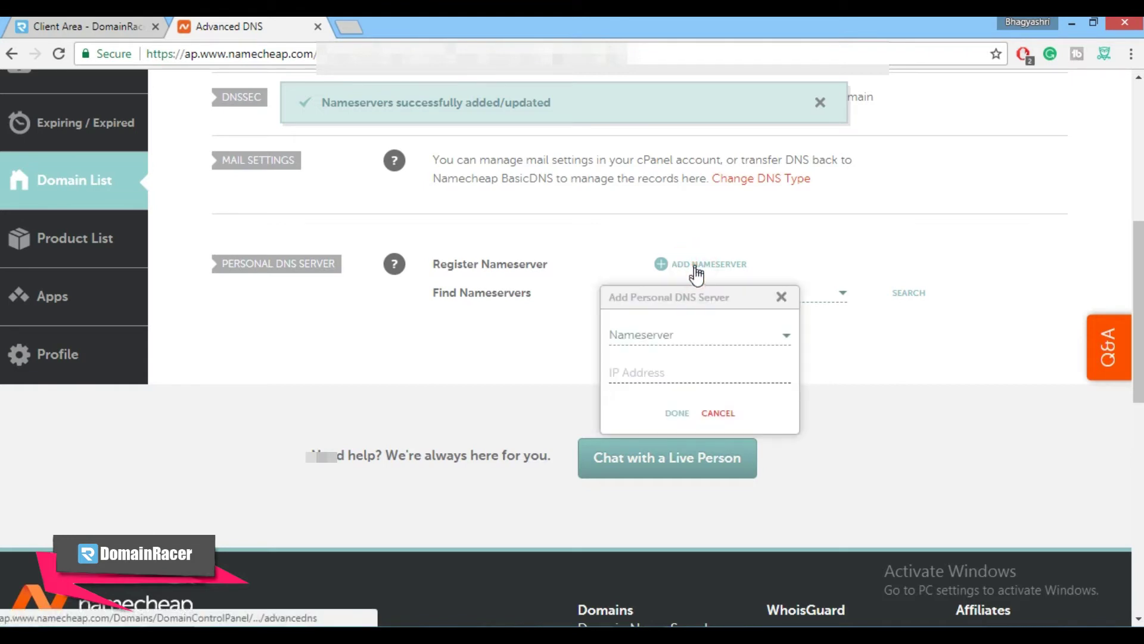
{"action": "left_click", "coordinate": [654, 332]}
{"action": "left_click", "coordinate": [639, 420]}
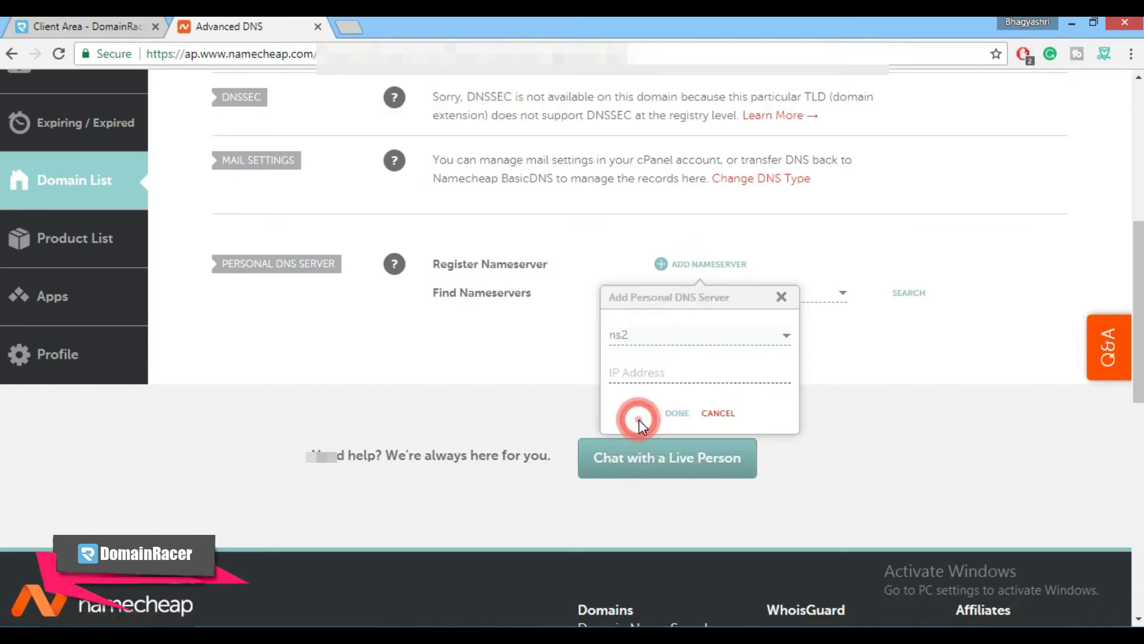
{"action": "left_click", "coordinate": [675, 370]}
Register ns2 with IP 5.199.130.41 from DomainRacer, then search to list both nameservers.
{"action": "left_click", "coordinate": [115, 23]}
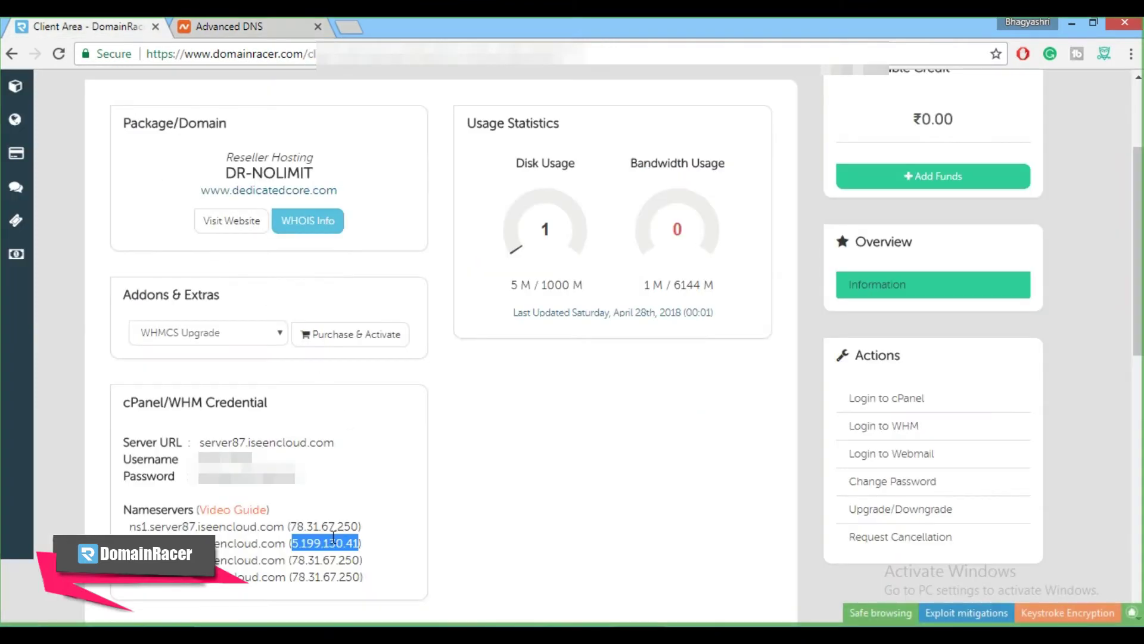
{"action": "key", "text": "ctrl+c"}
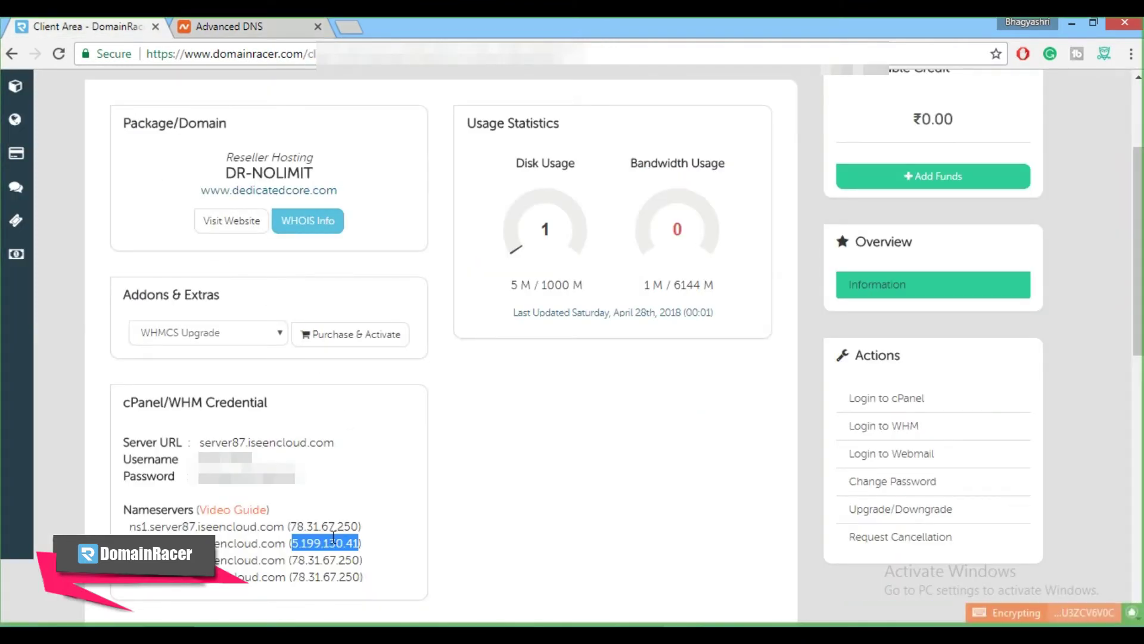
{"action": "left_click", "coordinate": [237, 26]}
{"action": "right_click", "coordinate": [641, 369]}
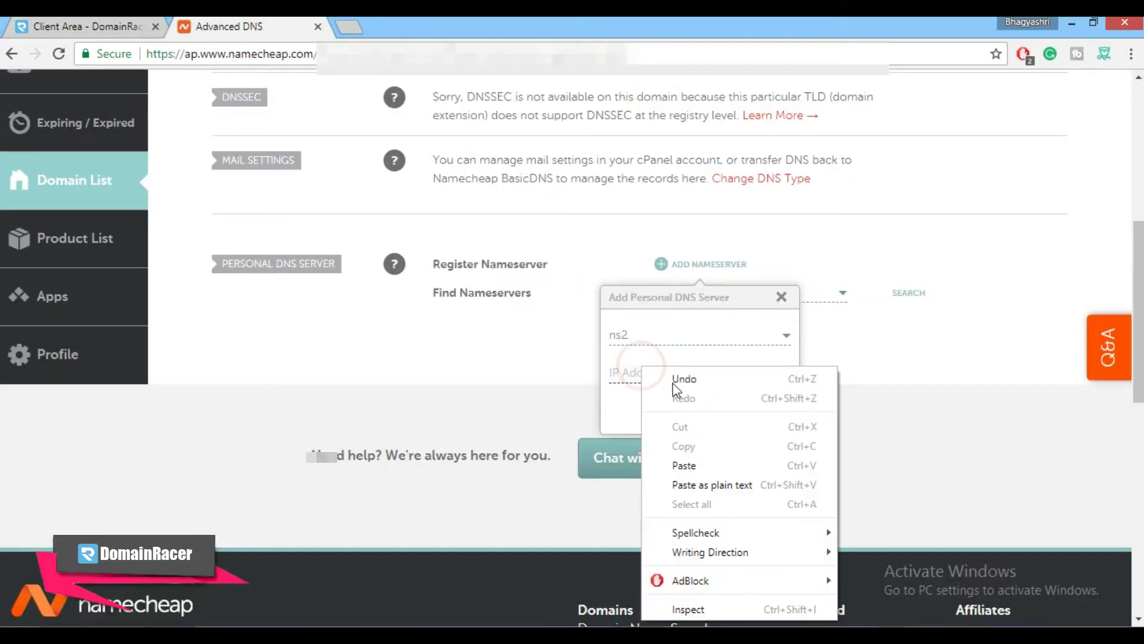
{"action": "left_click", "coordinate": [679, 465]}
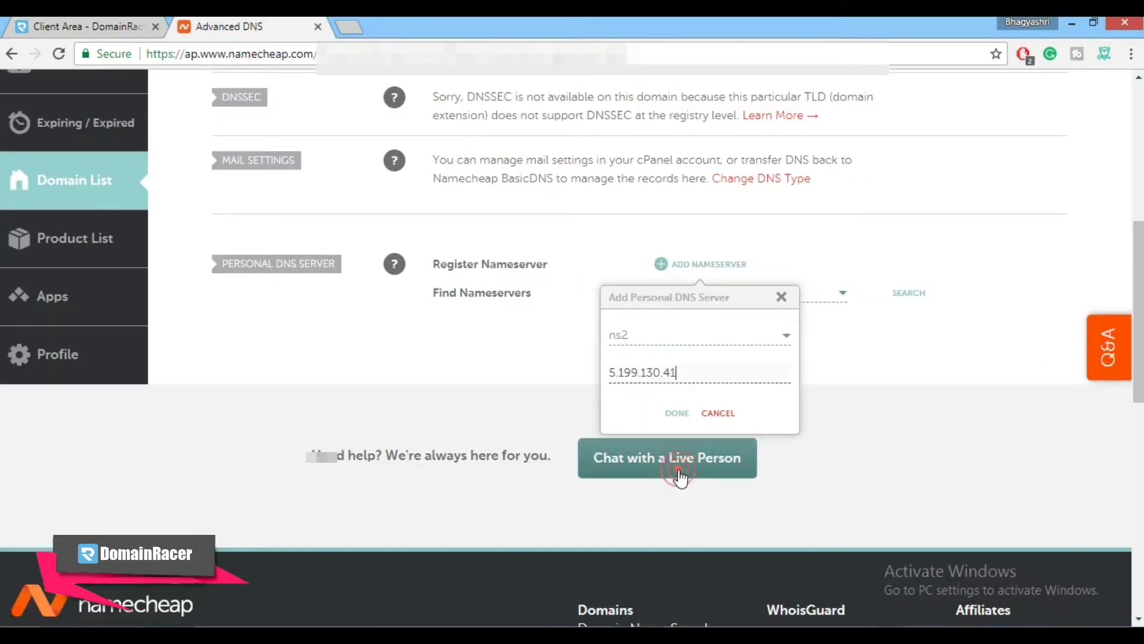
{"action": "left_click", "coordinate": [677, 413]}
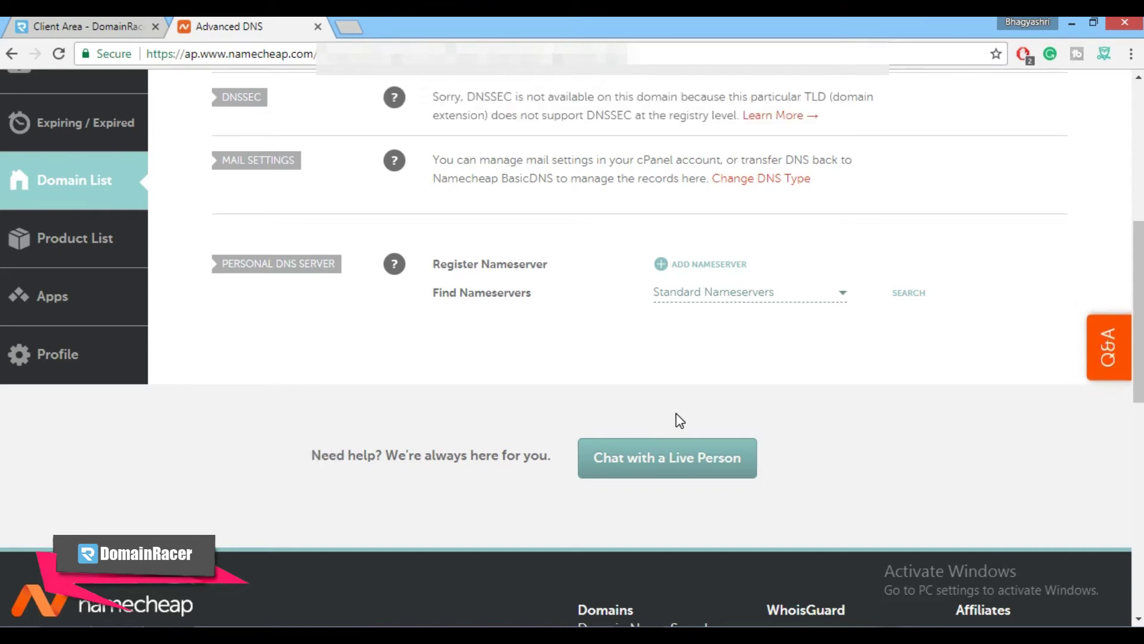
{"action": "left_click", "coordinate": [909, 292]}
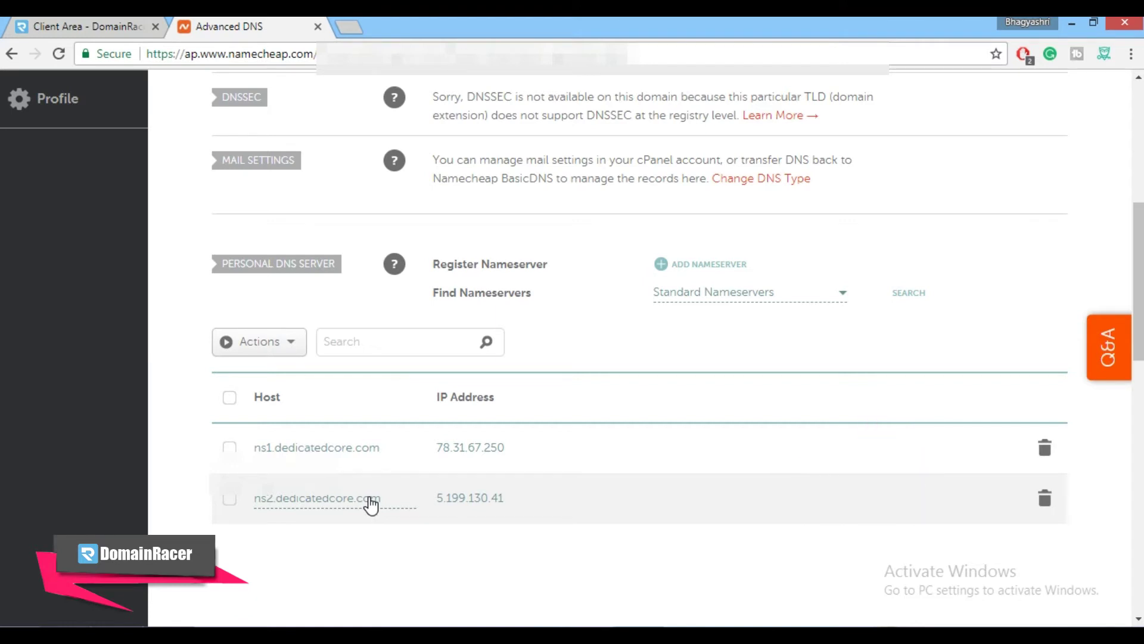
From the DomainRacer client area, log in to WHM for the server87 hosting account.
{"action": "left_click", "coordinate": [80, 27]}
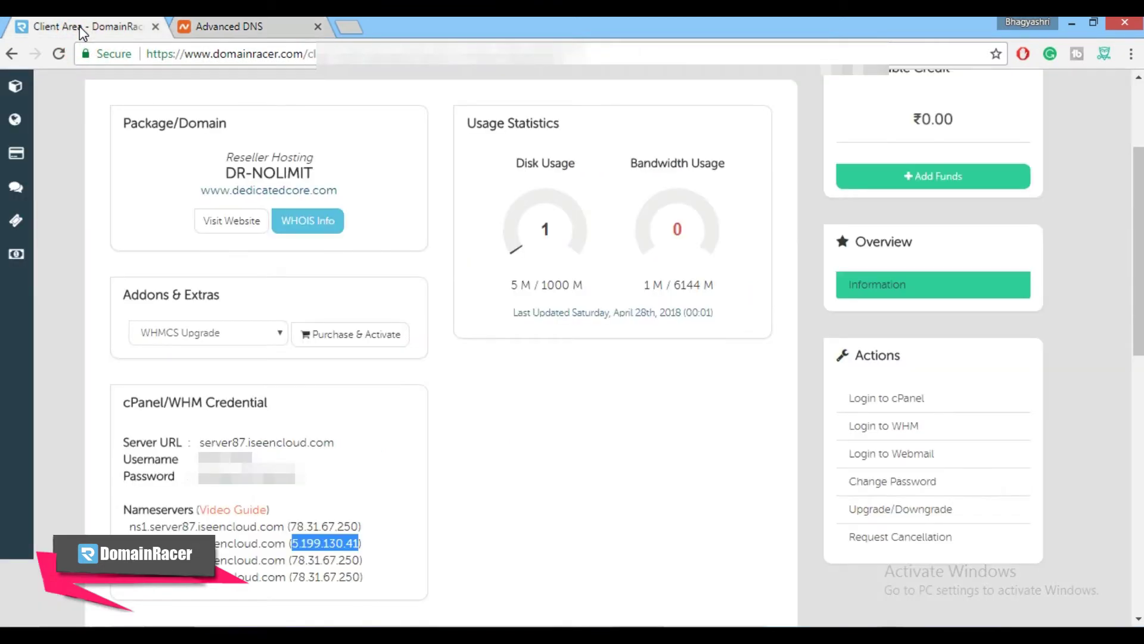
{"action": "left_click", "coordinate": [885, 430]}
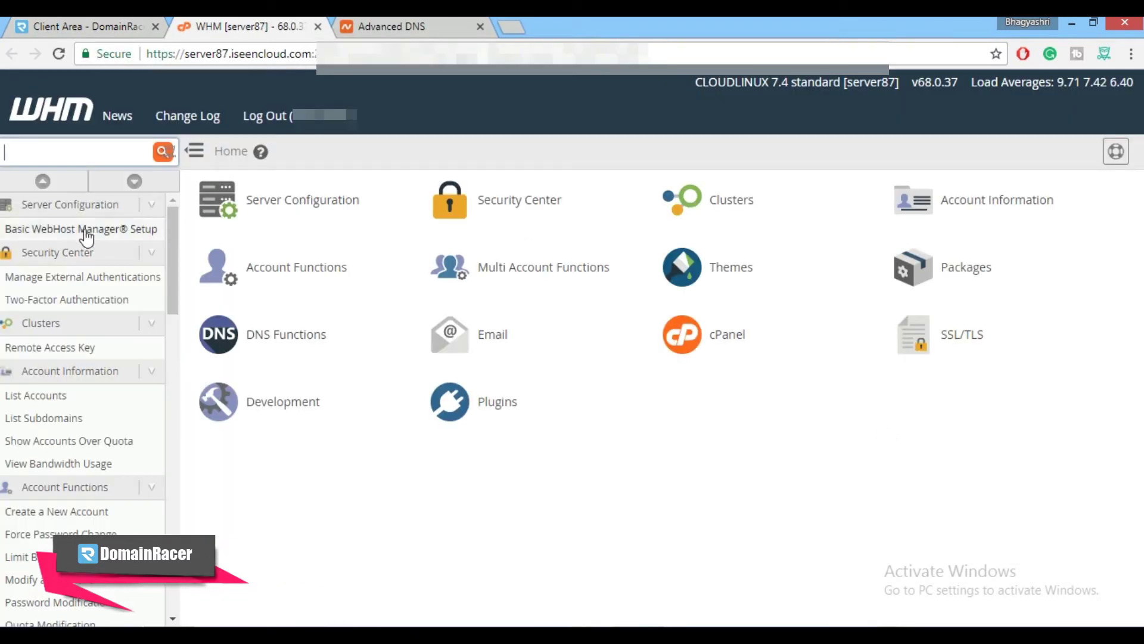
In Basic WebHost Manager Setup, set Nameserver 1 and 2 to ns1/ns2.dedicatedcore.com and save.
{"action": "left_click", "coordinate": [134, 233]}
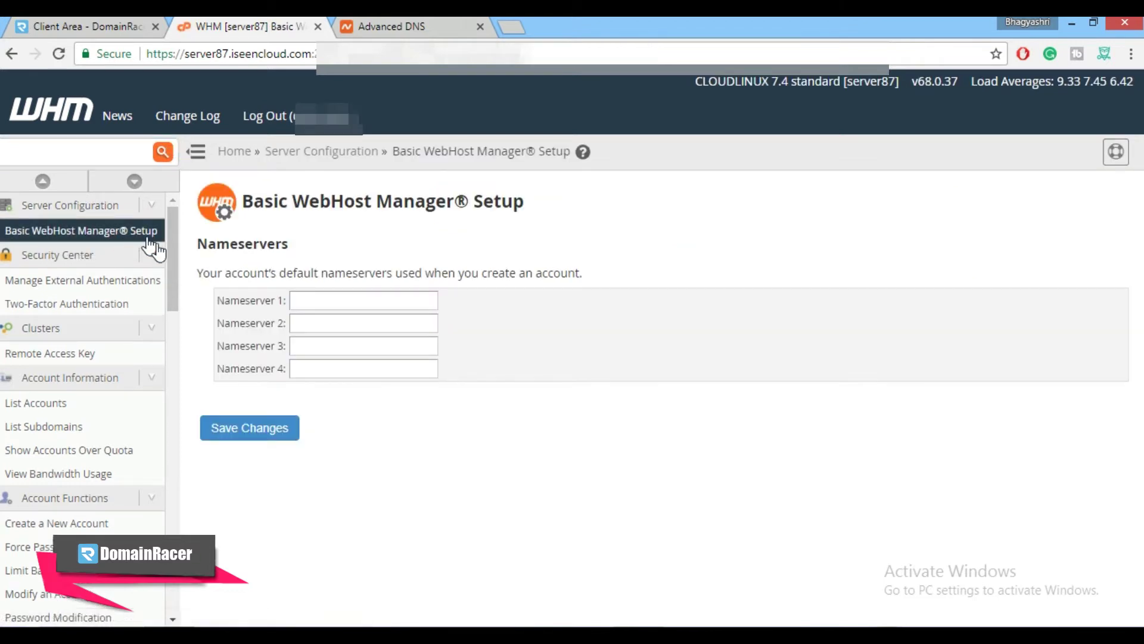
{"action": "left_click", "coordinate": [297, 303]}
{"action": "type", "text": "ns1"}
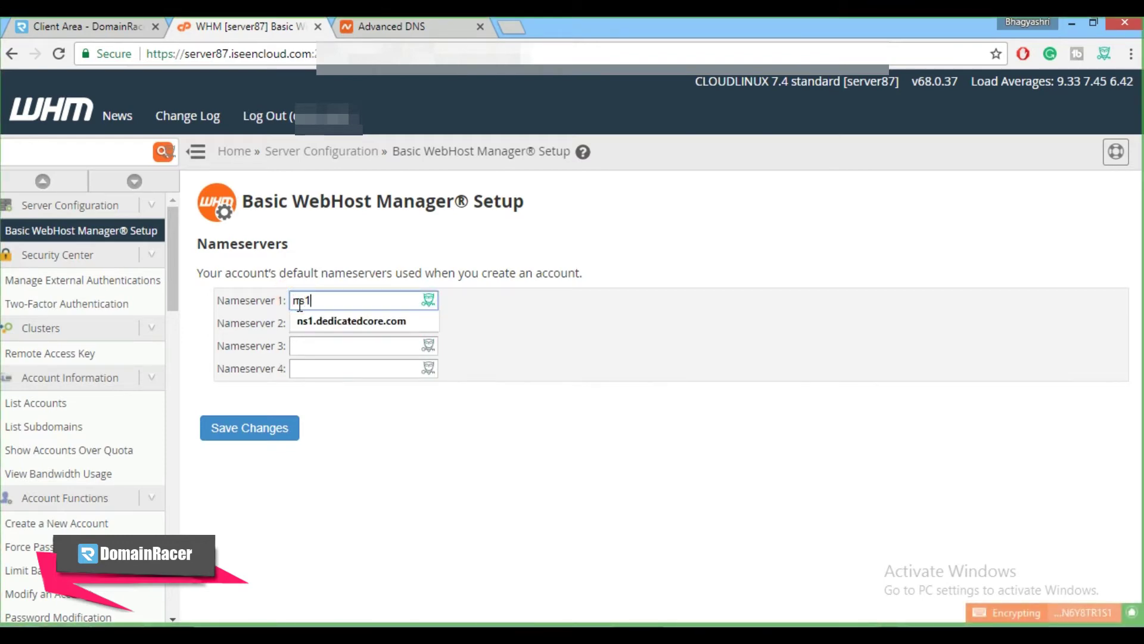
{"action": "key", "text": "Down"}
{"action": "key", "text": "Return"}
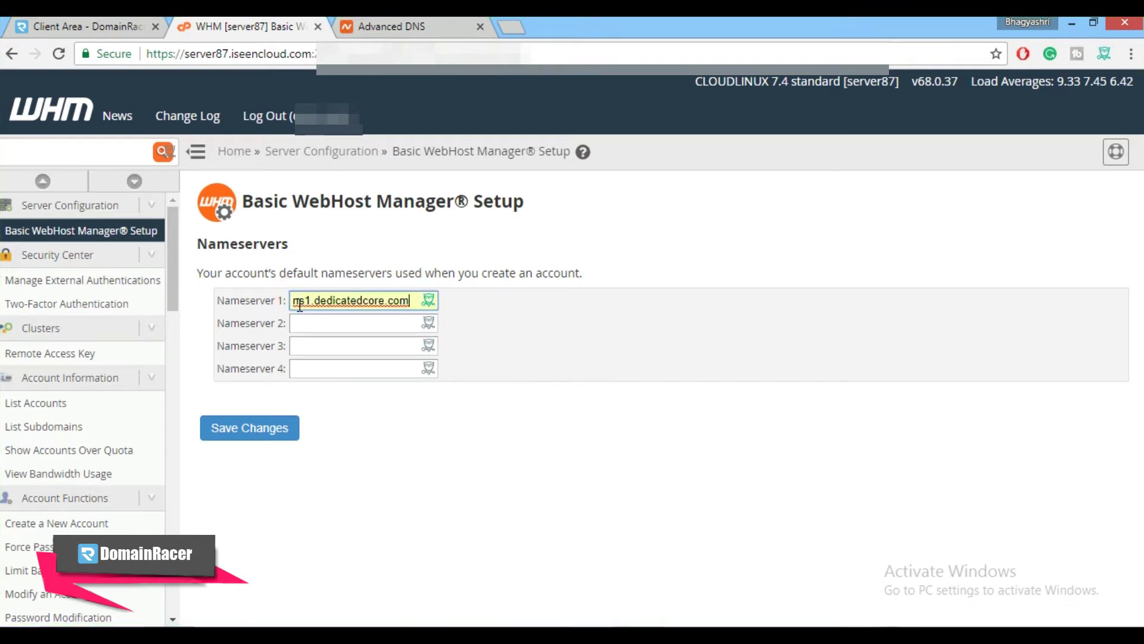
{"action": "left_click", "coordinate": [321, 320]}
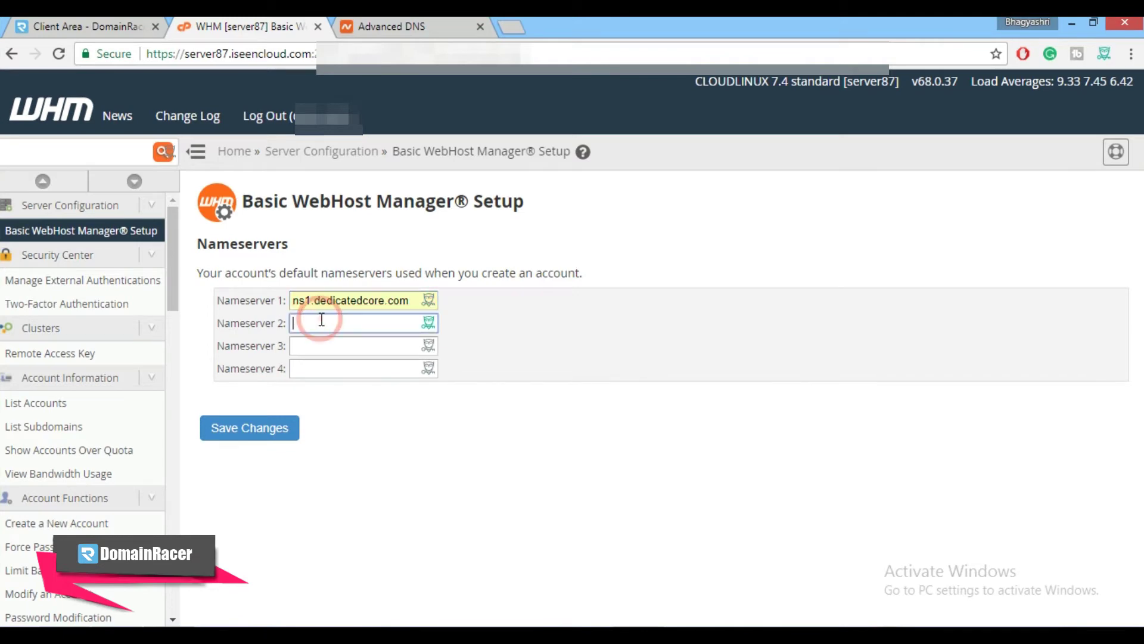
{"action": "key", "text": "Down"}
{"action": "key", "text": "Down"}
{"action": "key", "text": "Return"}
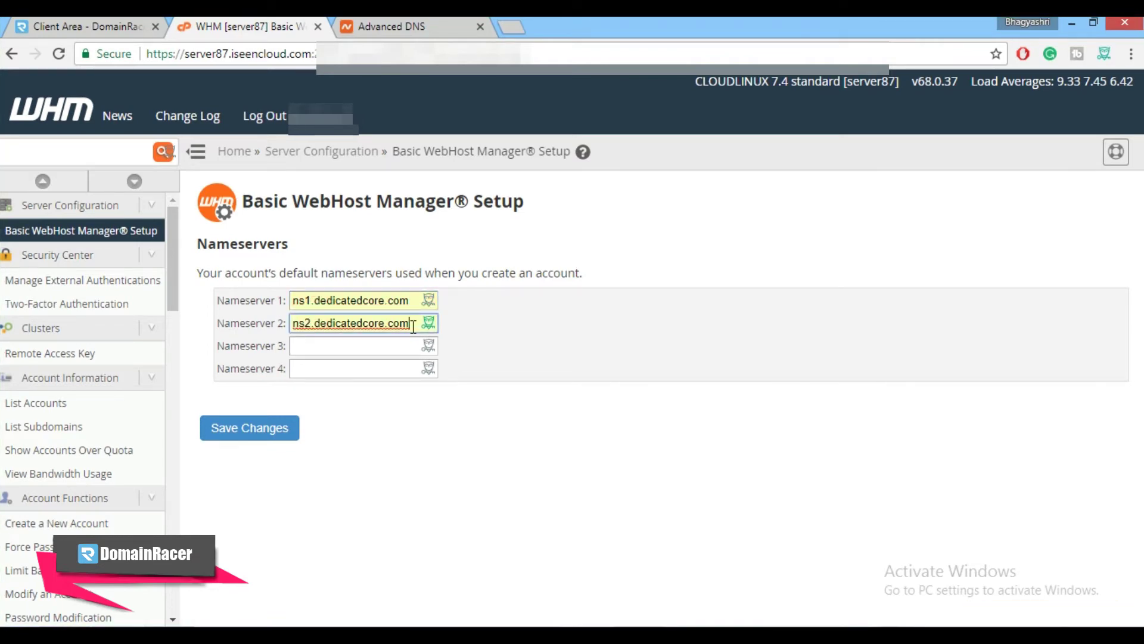
{"action": "left_click", "coordinate": [271, 431]}
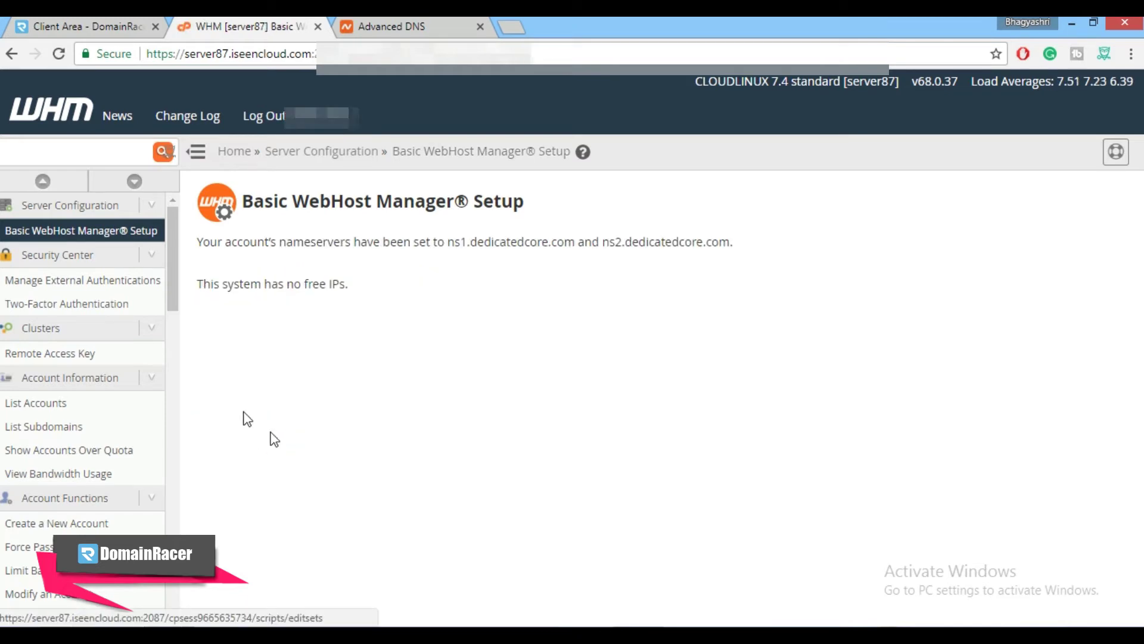
{"action": "left_click_drag", "start_coordinate": [171, 294], "coordinate": [181, 483]}
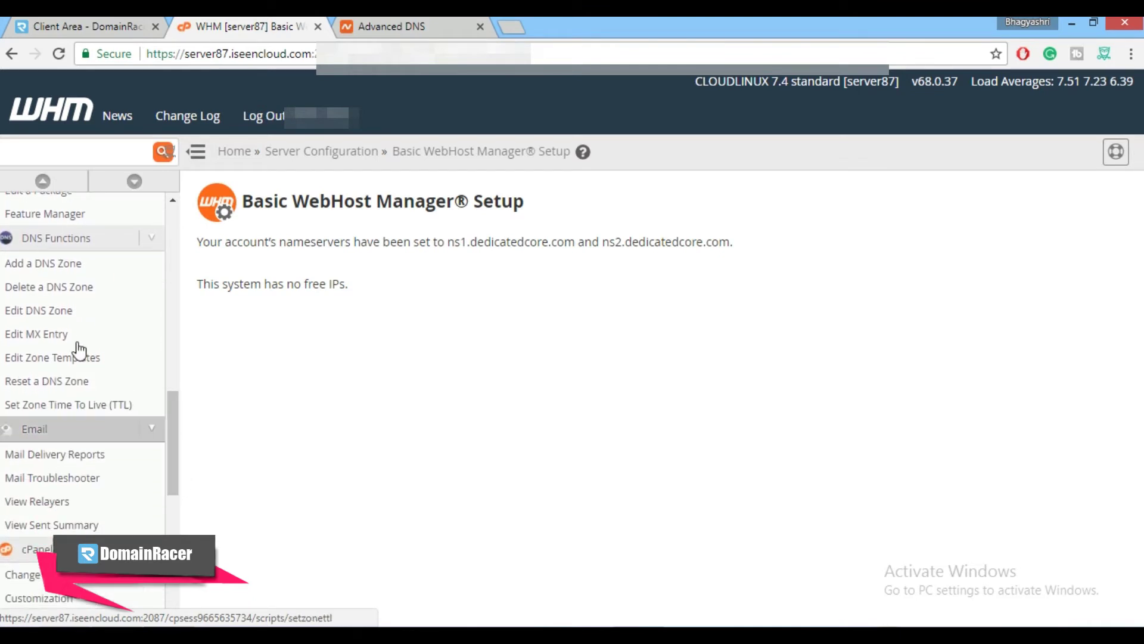
Open the dedicatedcore.com zone in Edit DNS Zone and set the SOA nameserver to ns1.dedicatedcore.com.
{"action": "left_click", "coordinate": [27, 311]}
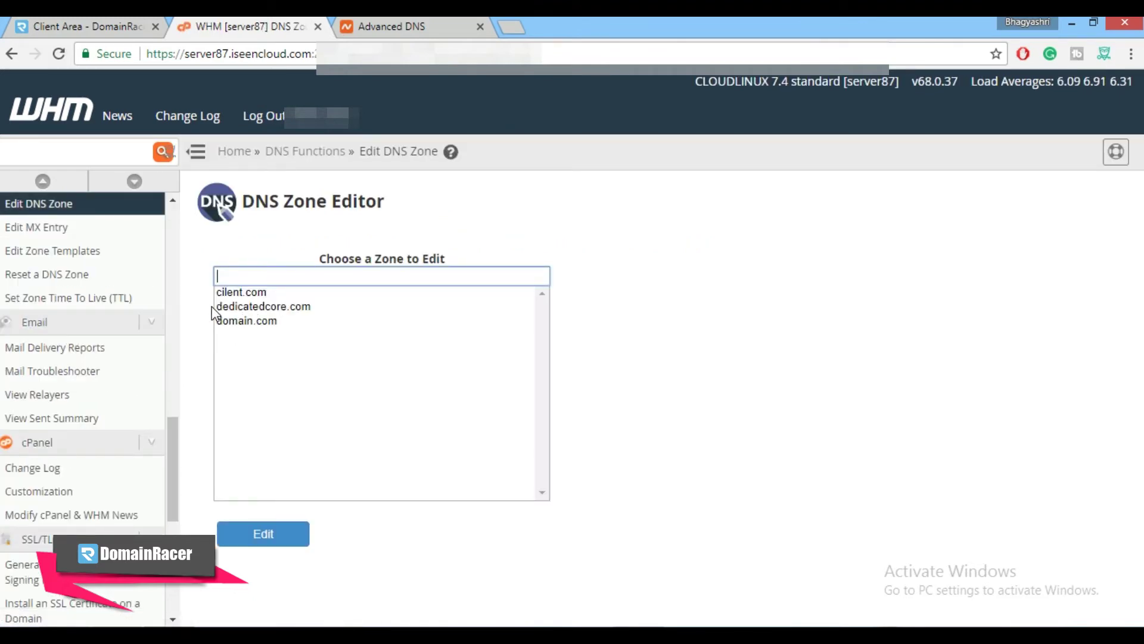
{"action": "left_click", "coordinate": [277, 306]}
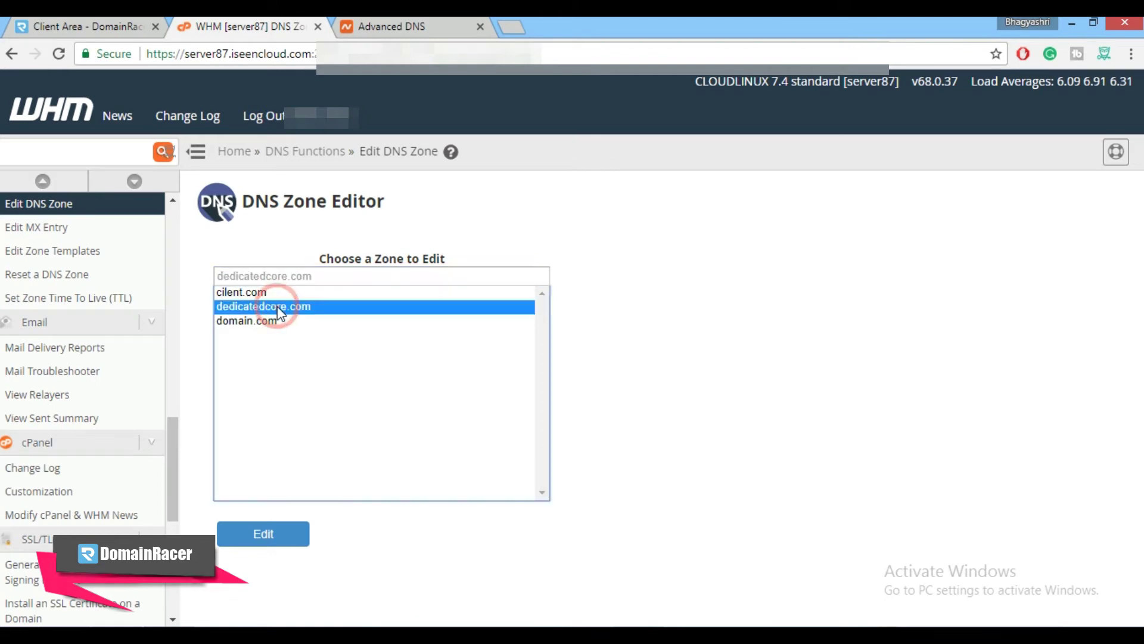
{"action": "left_click", "coordinate": [276, 533]}
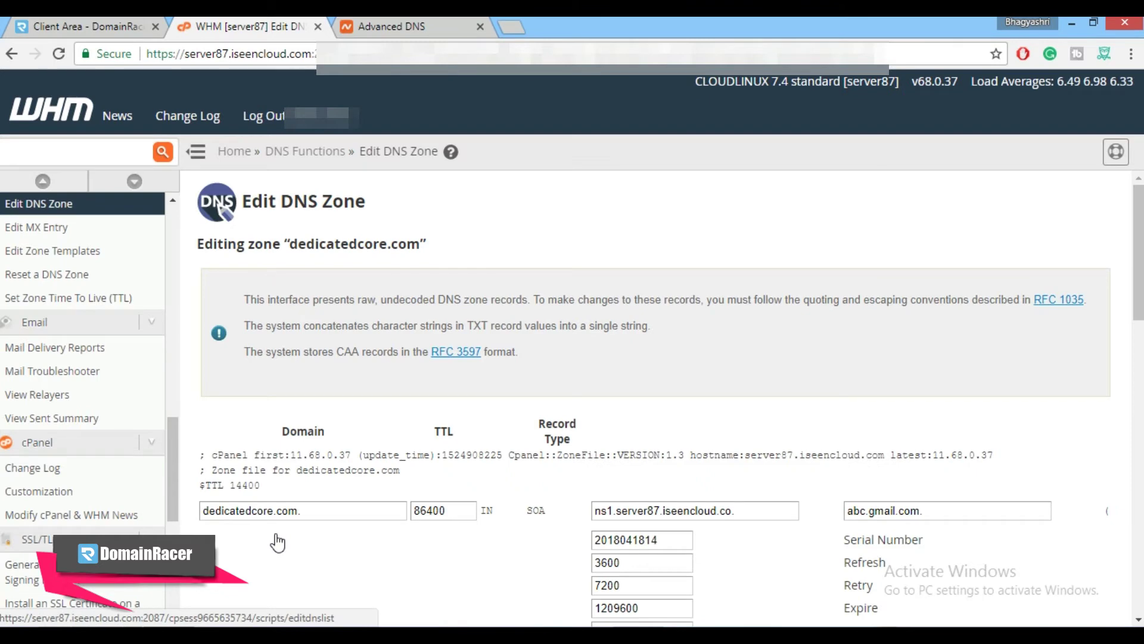
{"action": "scroll", "coordinate": [278, 543], "scroll_direction": "down", "scroll_amount": 3}
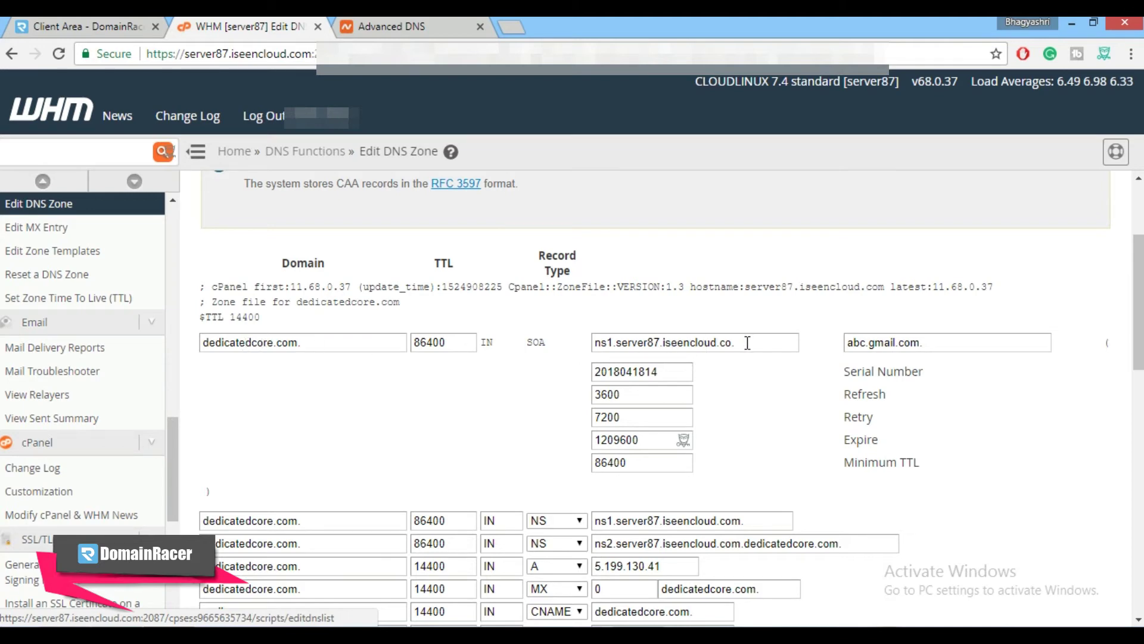
{"action": "triple_click", "coordinate": [732, 342]}
{"action": "type", "text": "ns1.dedicatedcore.com."}
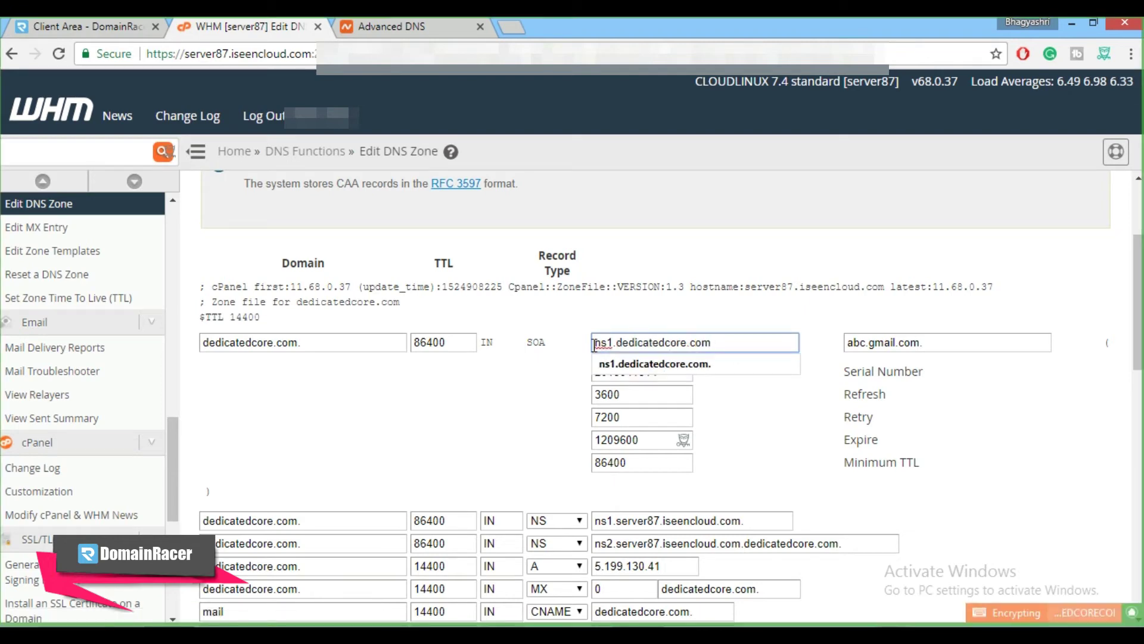
Replace the SOA contact email with the administrator's address, changing the @ to a dot.
{"action": "left_click", "coordinate": [935, 345]}
{"action": "left_click_drag", "start_coordinate": [924, 343], "coordinate": [842, 345]}
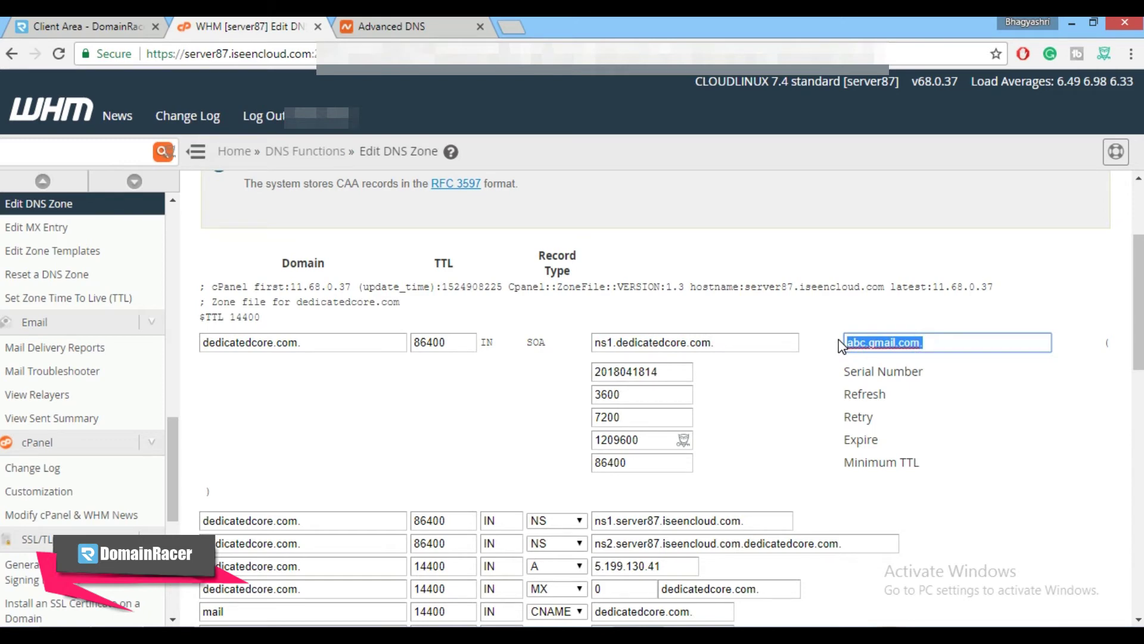
{"action": "key", "text": "ctrl+v"}
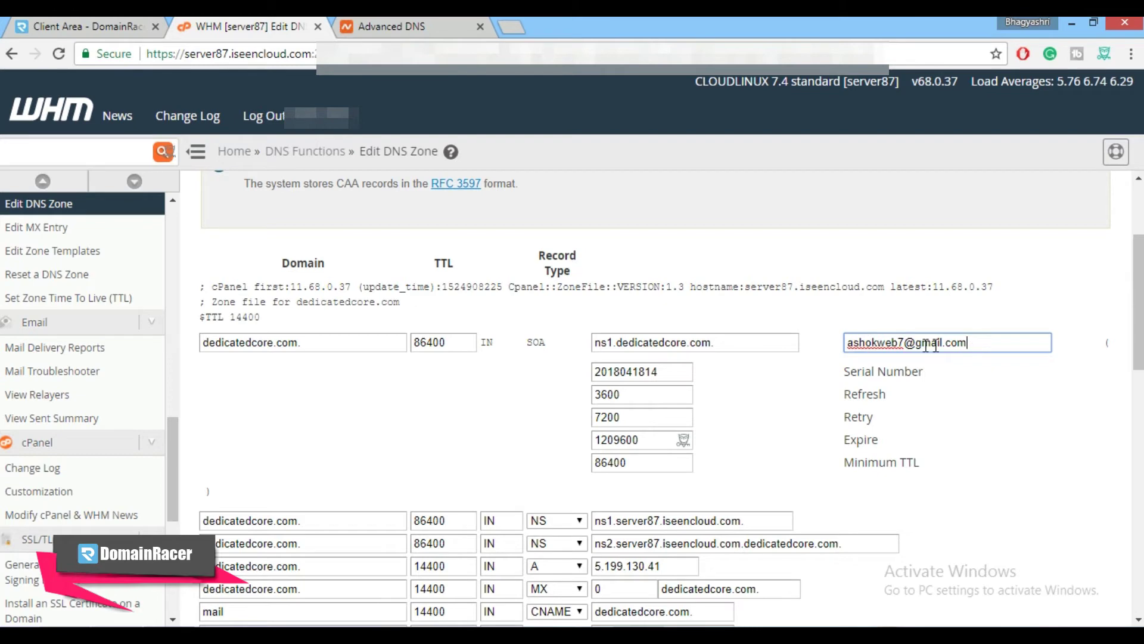
{"action": "double_click", "coordinate": [912, 343]}
{"action": "type", "text": "."}
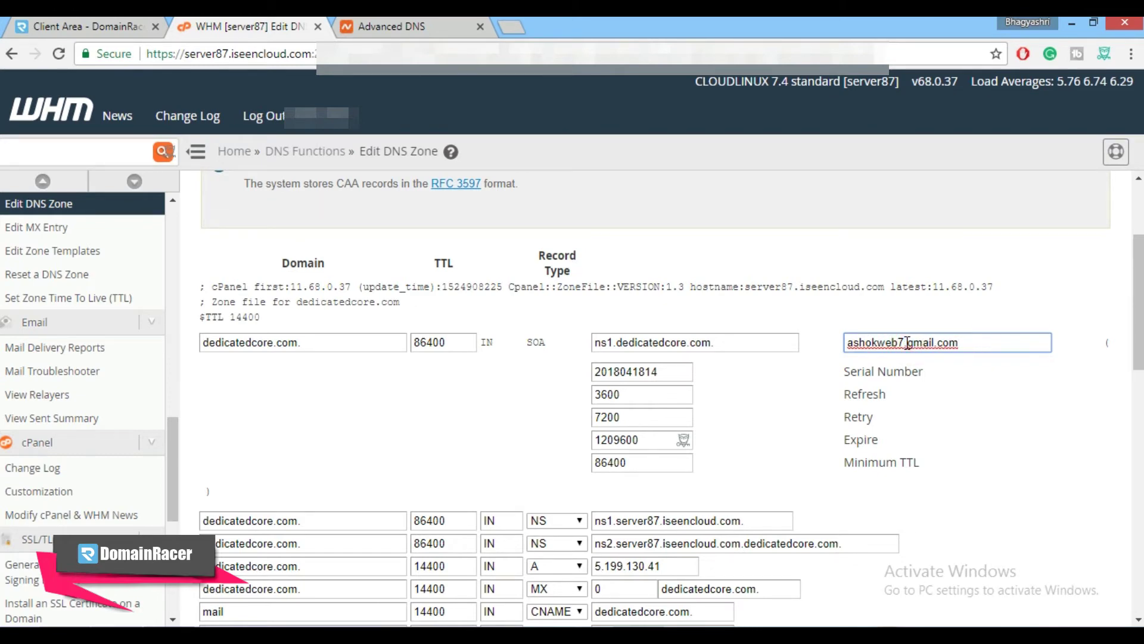
{"action": "scroll", "coordinate": [906, 349], "scroll_direction": "down", "scroll_amount": 3}
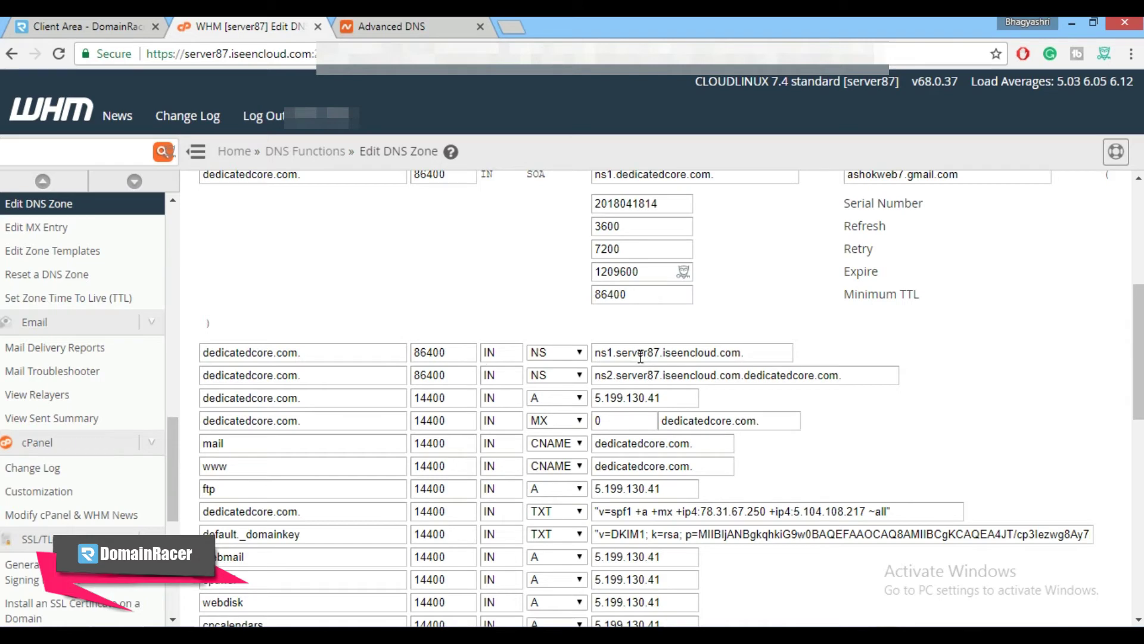
Change the two NS record values to ns1.dedicatedcore.com. and ns2.dedicatedcore.com. with trailing dots.
{"action": "triple_click", "coordinate": [754, 353]}
{"action": "type", "text": "ns1.dedicatedcore.com."}
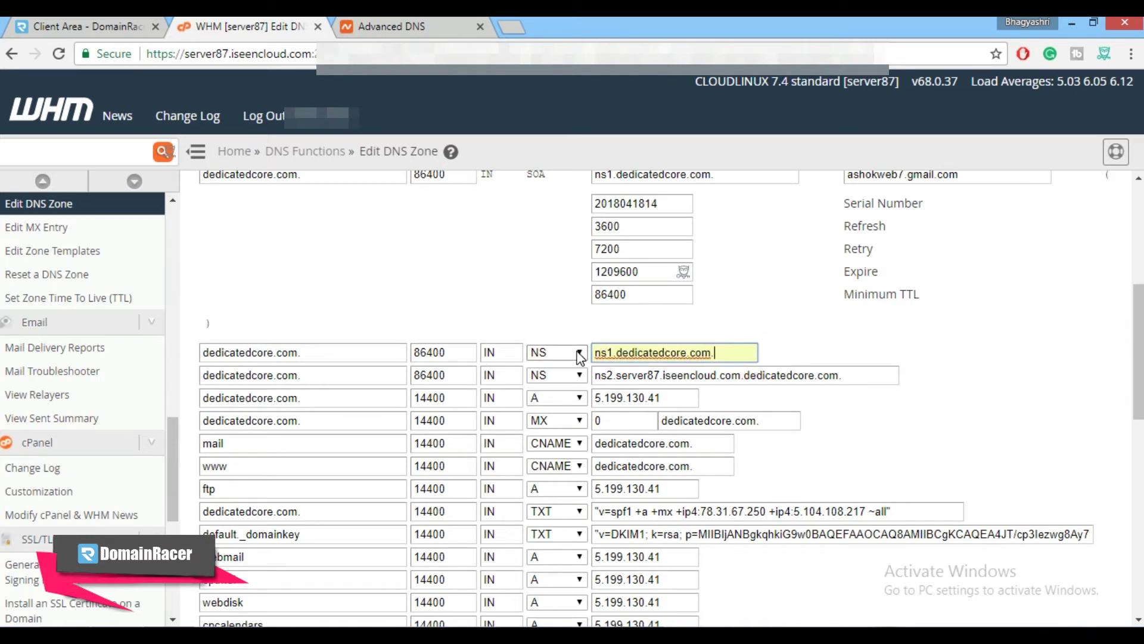
{"action": "left_click_drag", "start_coordinate": [841, 375], "coordinate": [596, 375]}
{"action": "type", "text": "ns2.dedicatedcore.com"}
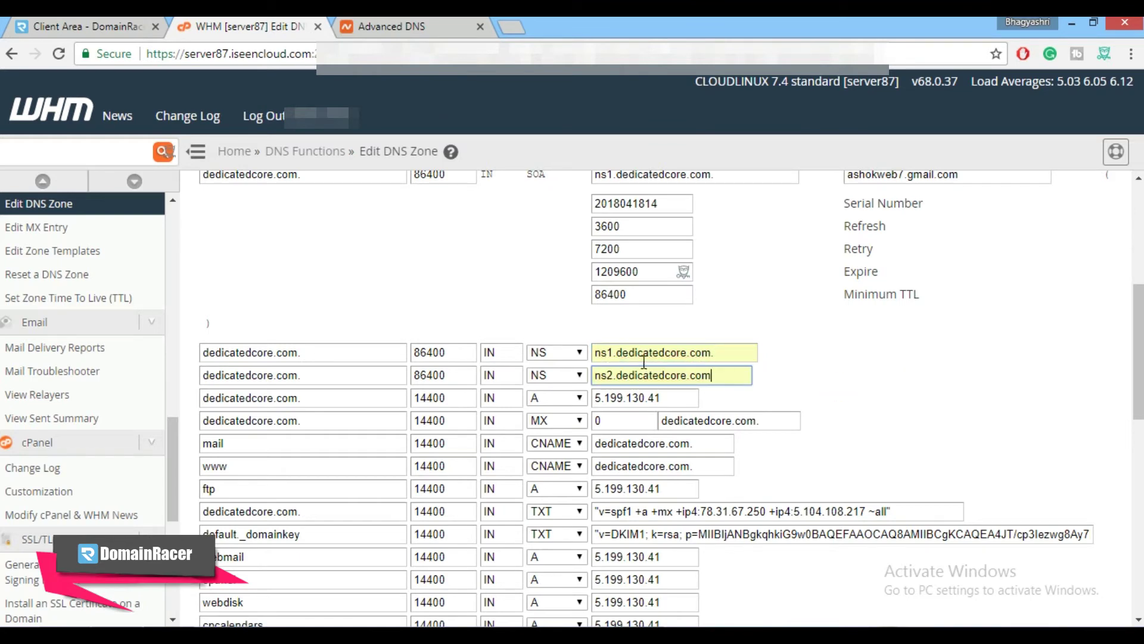
{"action": "left_click", "coordinate": [719, 374]}
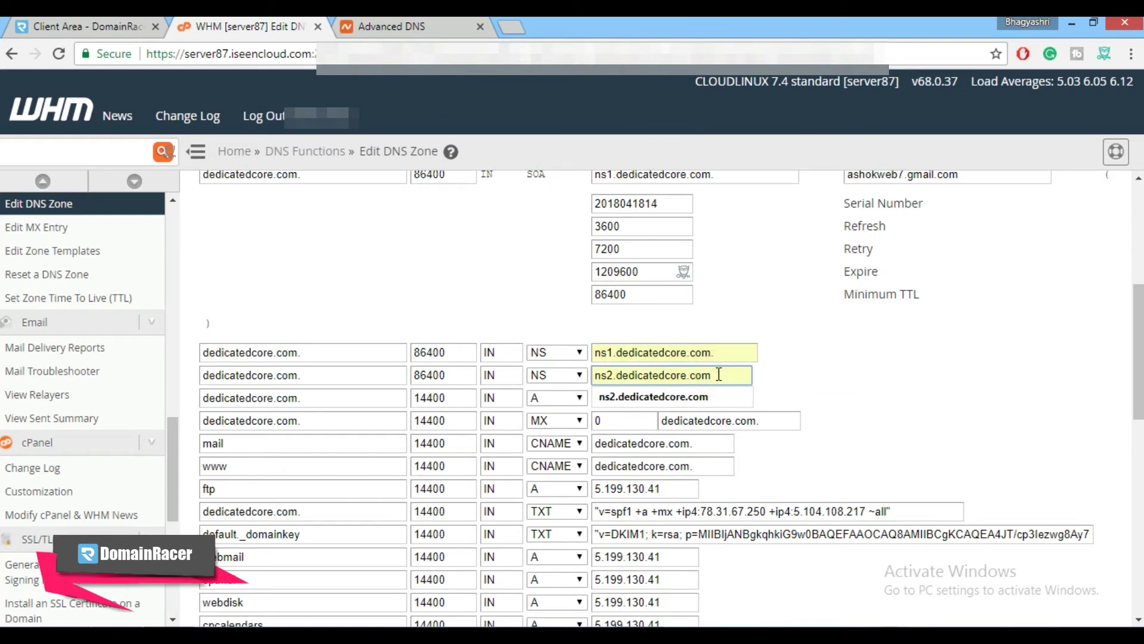
{"action": "type", "text": "."}
{"action": "scroll", "coordinate": [719, 374], "scroll_direction": "down", "scroll_amount": 4}
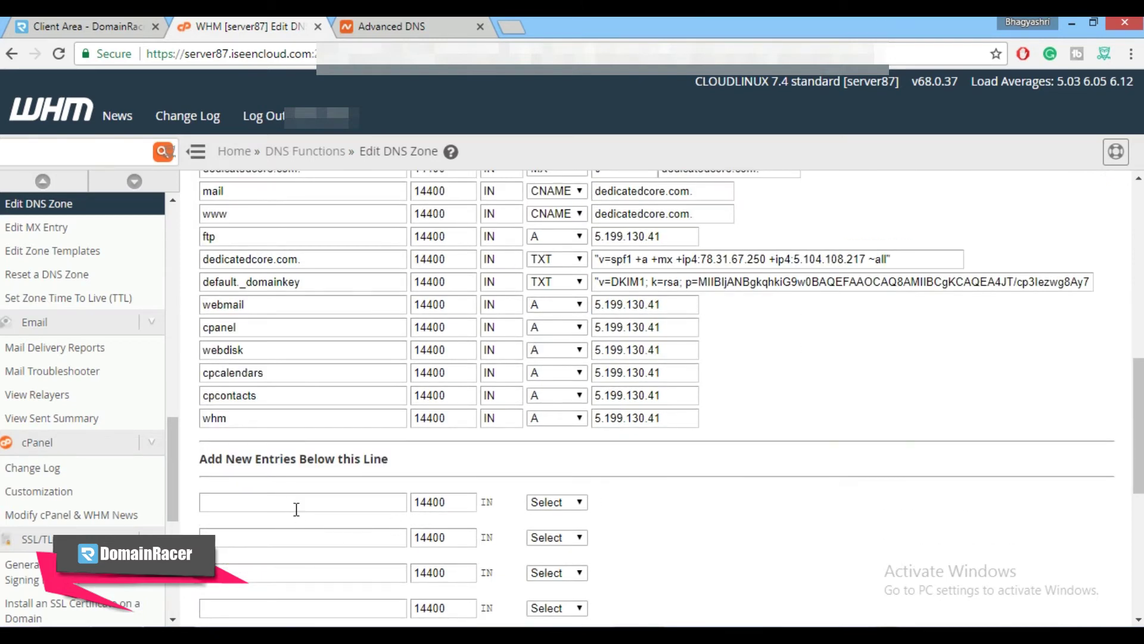
Add an A record named ns1 pointing to 78.31.67.250, copied from DomainRacer.
{"action": "left_click", "coordinate": [339, 504]}
{"action": "type", "text": "ns1"}
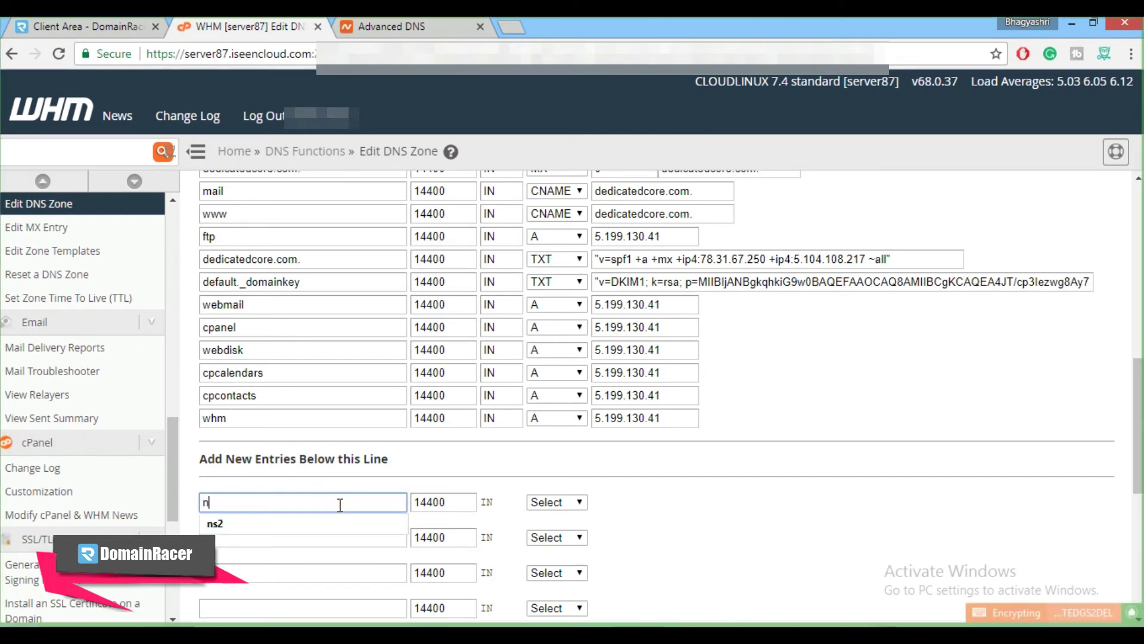
{"action": "left_click", "coordinate": [575, 503]}
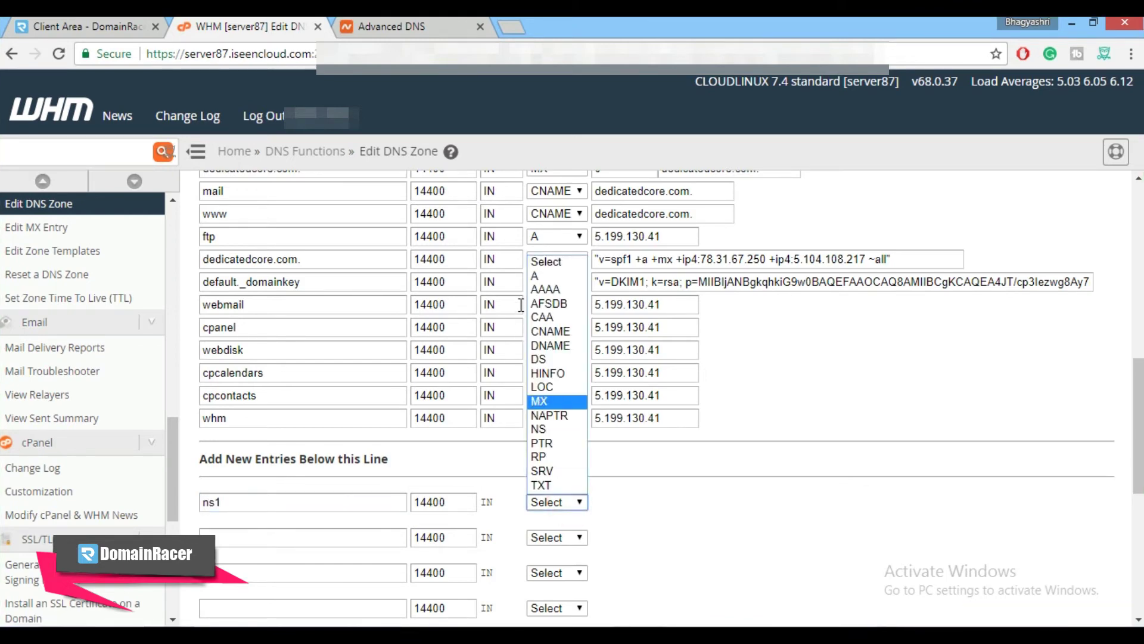
{"action": "left_click", "coordinate": [534, 276]}
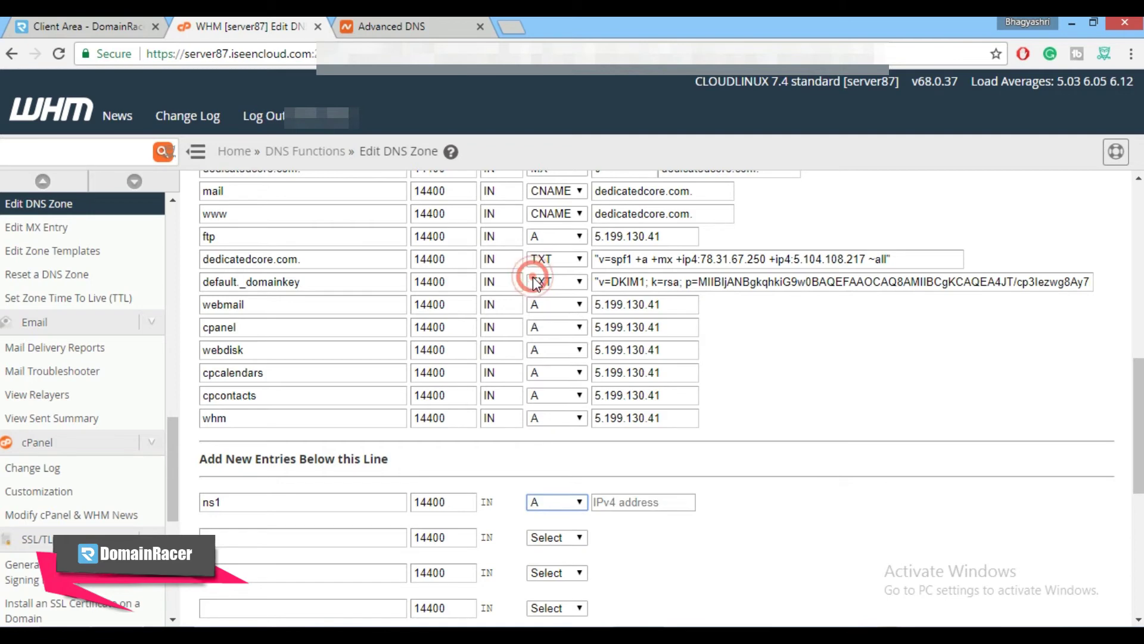
{"action": "left_click", "coordinate": [629, 501]}
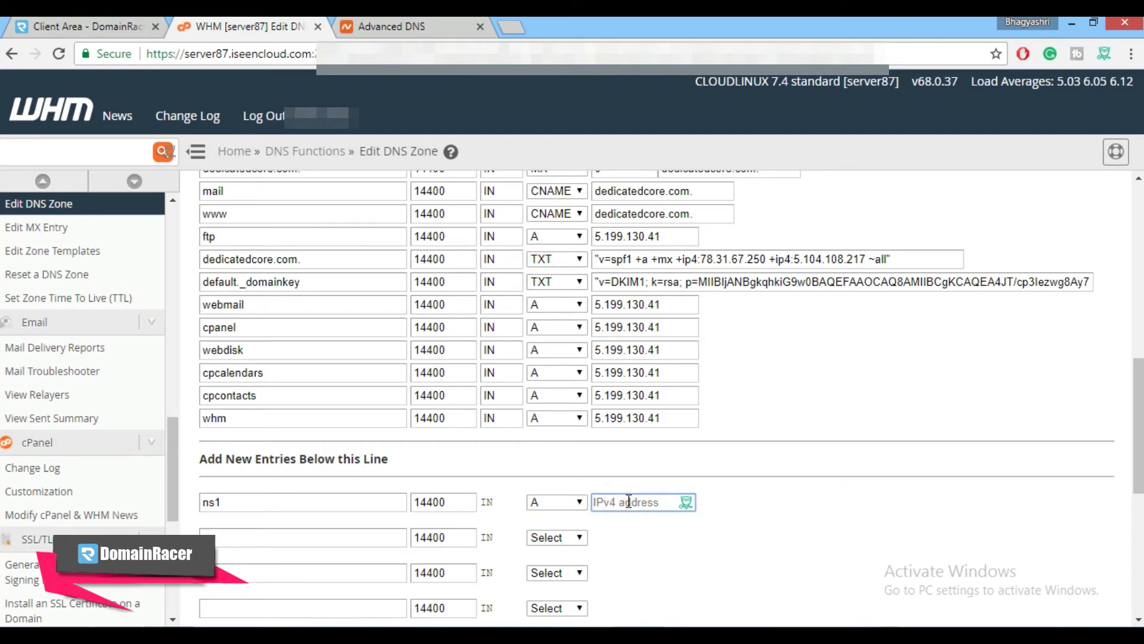
{"action": "left_click", "coordinate": [56, 26]}
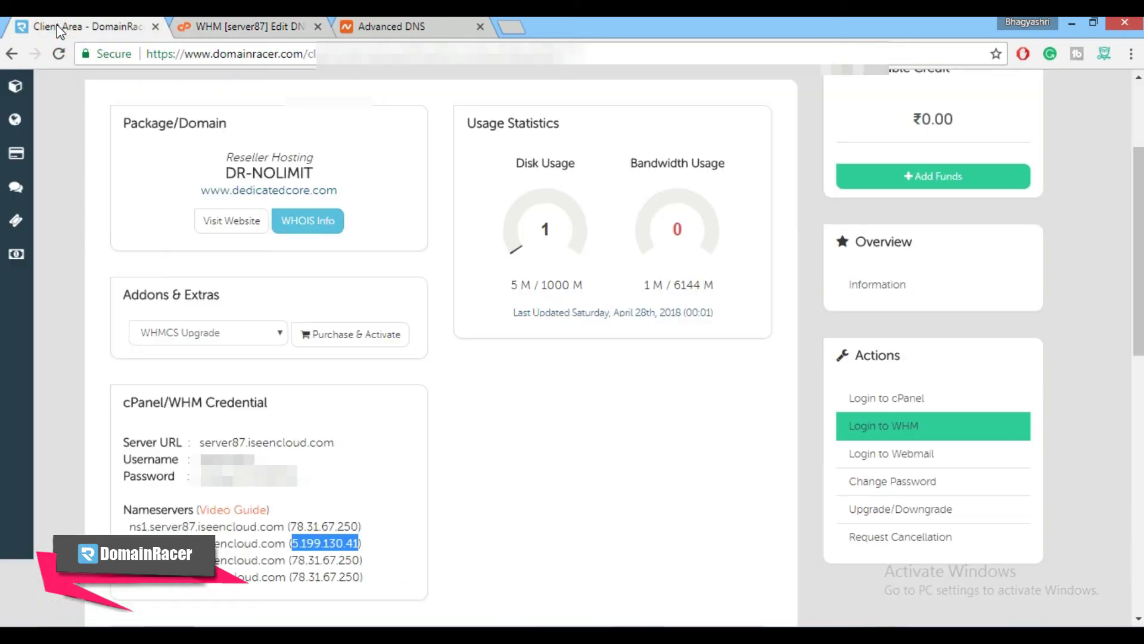
{"action": "left_click_drag", "start_coordinate": [292, 525], "coordinate": [362, 525]}
{"action": "key", "text": "ctrl+c"}
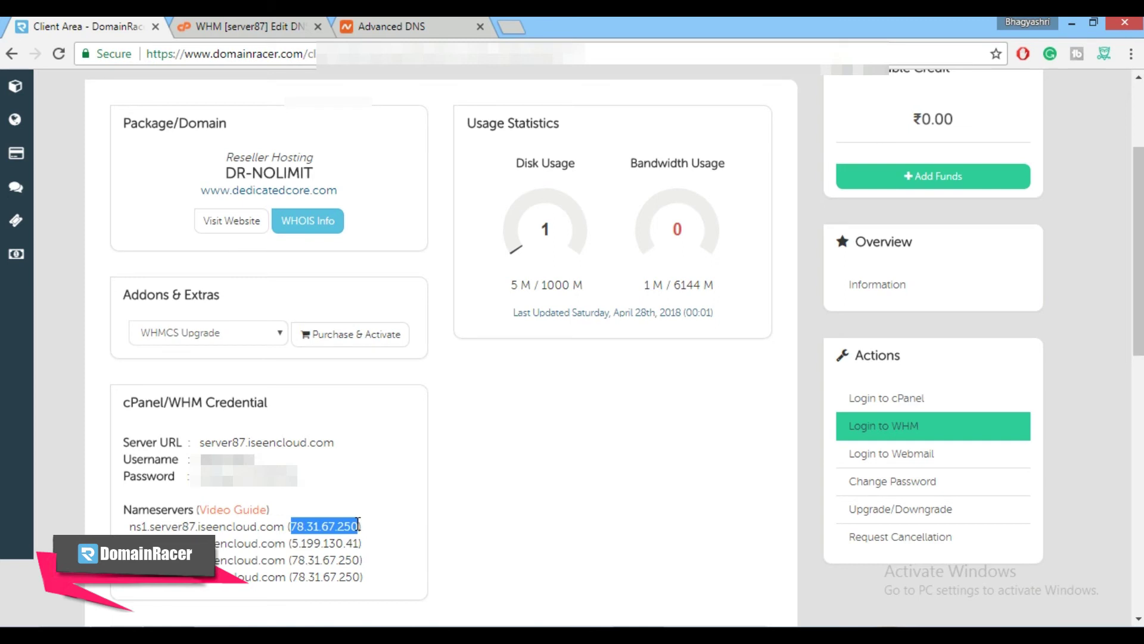
{"action": "left_click", "coordinate": [291, 27]}
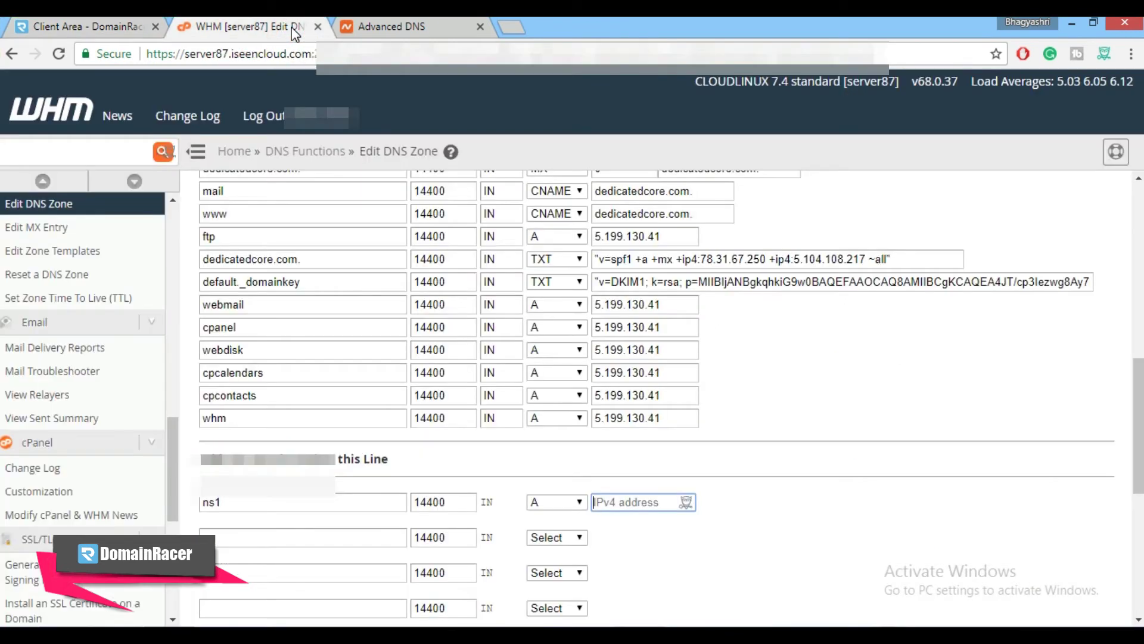
{"action": "left_click", "coordinate": [646, 502]}
{"action": "key", "text": "ctrl+v"}
Add an A record named ns2 pointing to 5.199.130.41, removing a stray pasted parenthesis.
{"action": "left_click", "coordinate": [274, 536]}
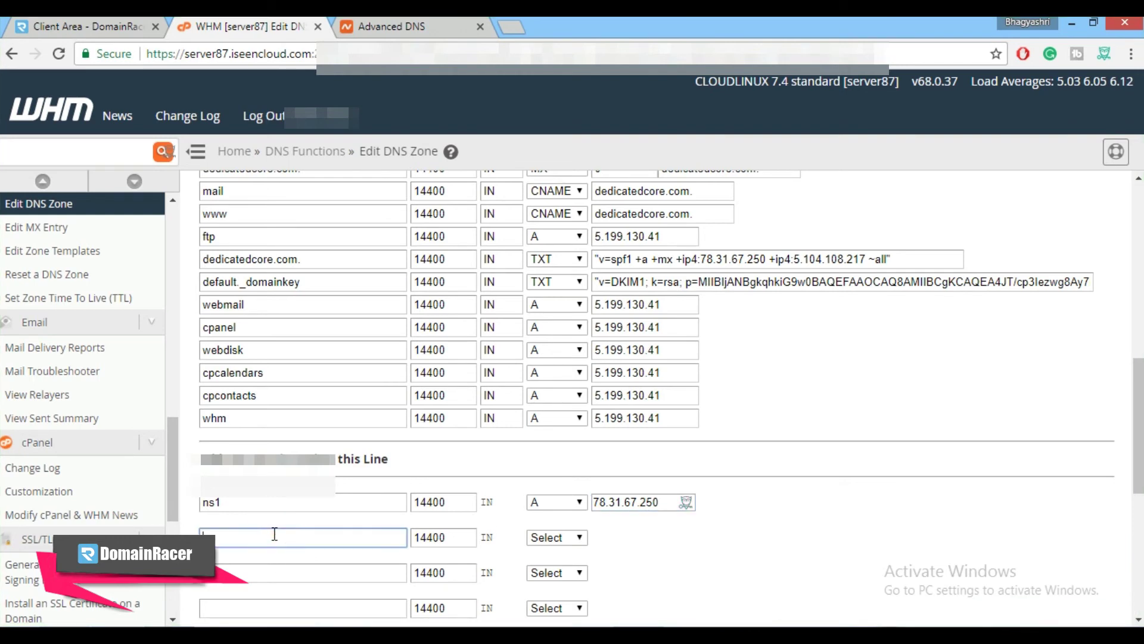
{"action": "type", "text": "ns2"}
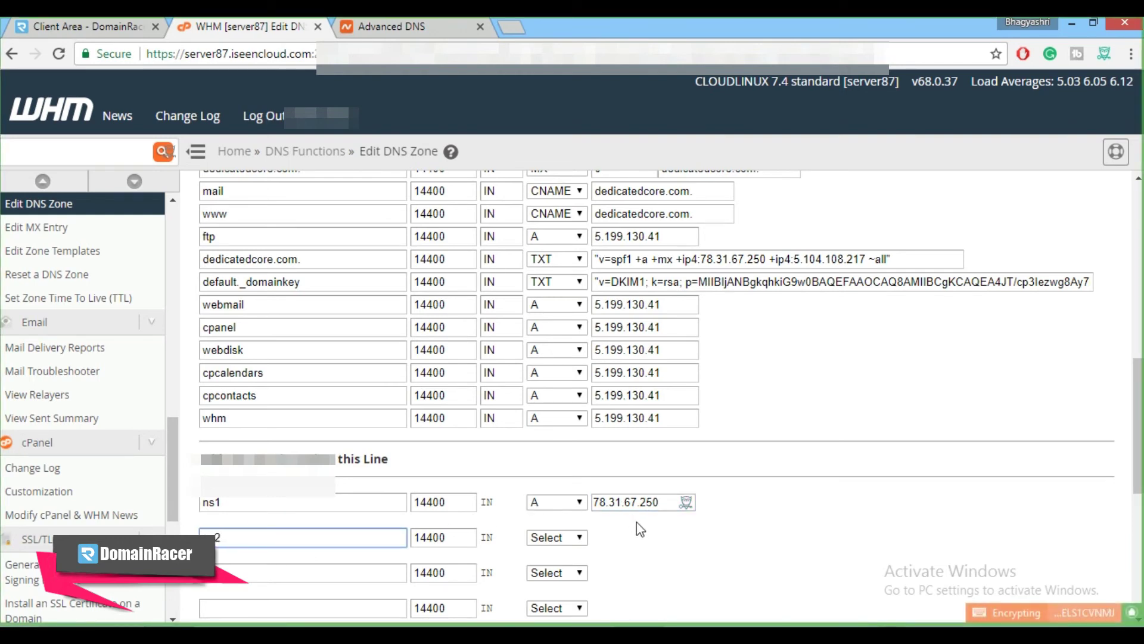
{"action": "left_click", "coordinate": [579, 538]}
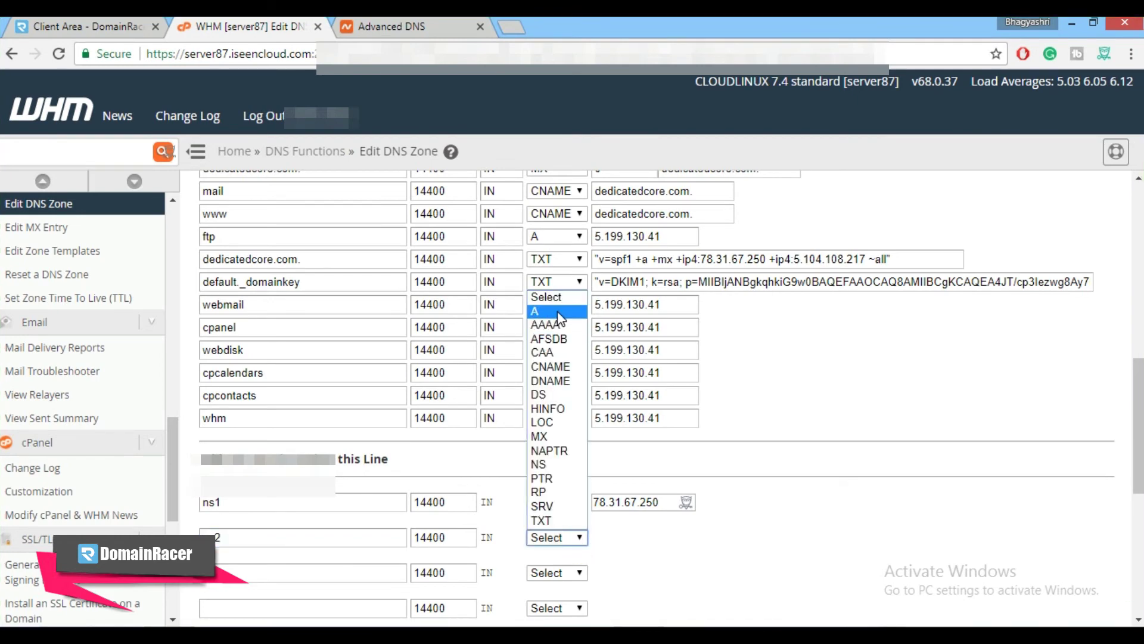
{"action": "left_click", "coordinate": [560, 311]}
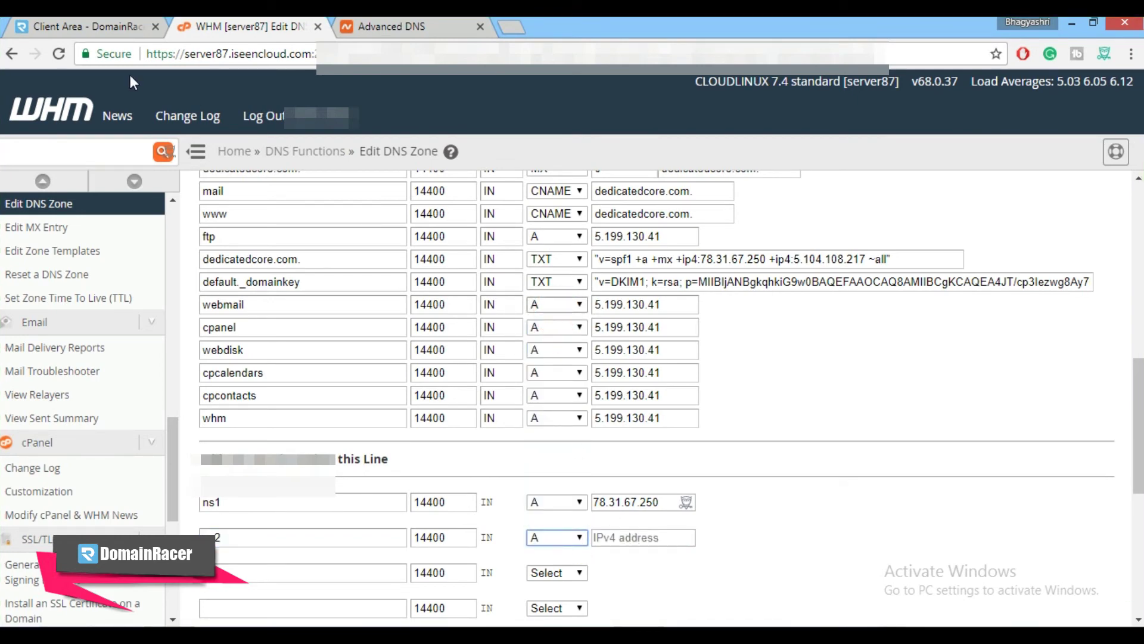
{"action": "left_click", "coordinate": [123, 27]}
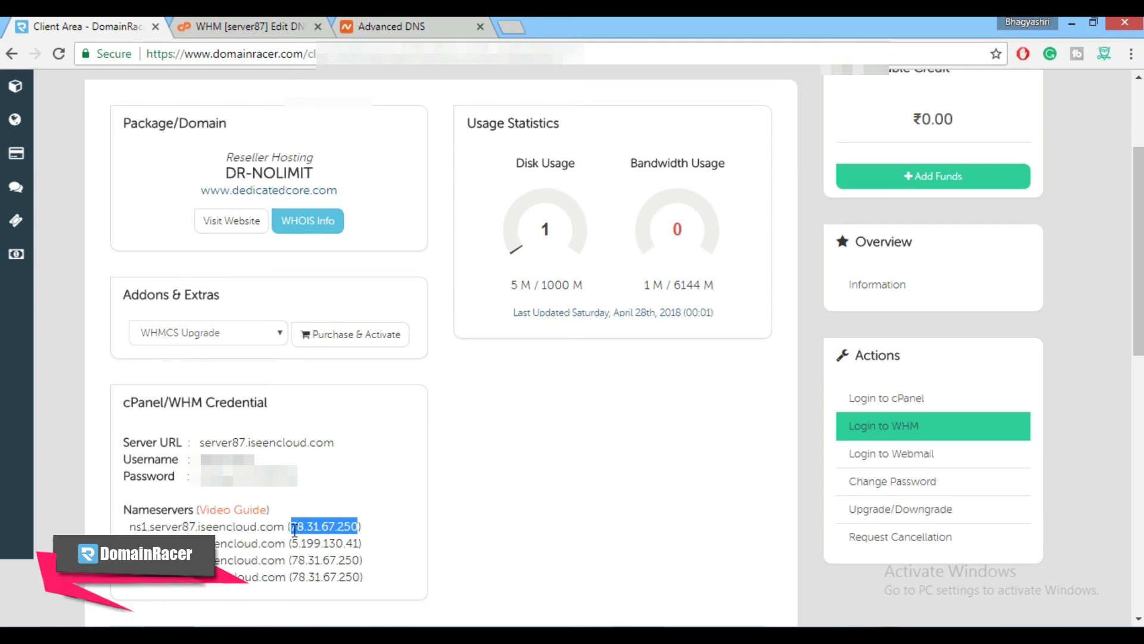
{"action": "left_click_drag", "start_coordinate": [293, 540], "coordinate": [359, 546]}
{"action": "key", "text": "ctrl+c"}
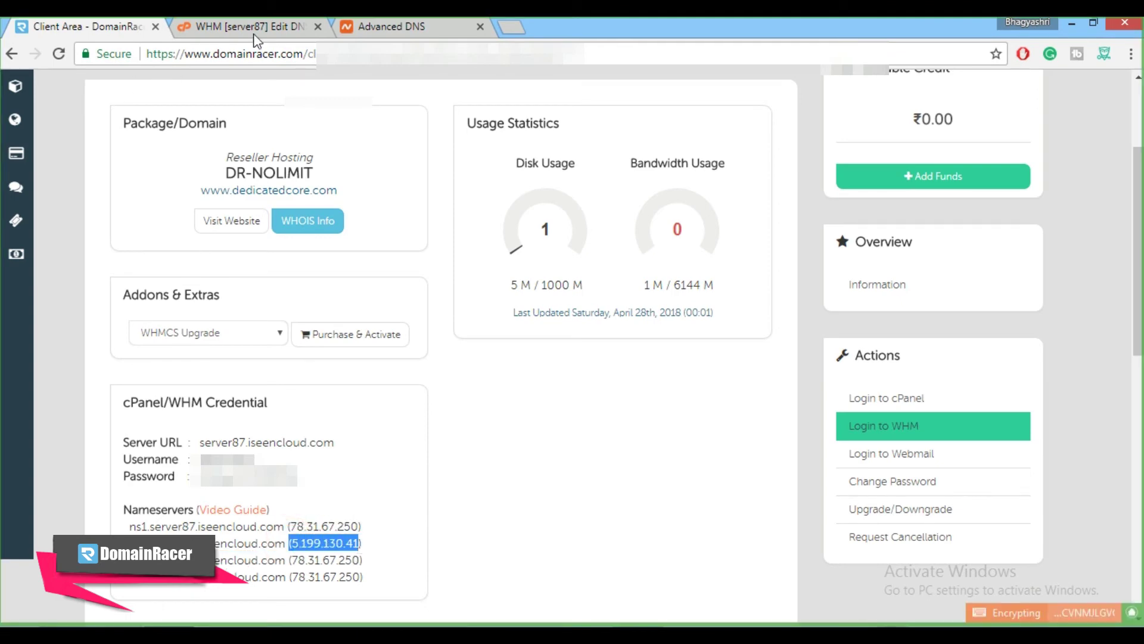
{"action": "left_click", "coordinate": [255, 26]}
{"action": "left_click", "coordinate": [642, 538]}
{"action": "key", "text": "ctrl+v"}
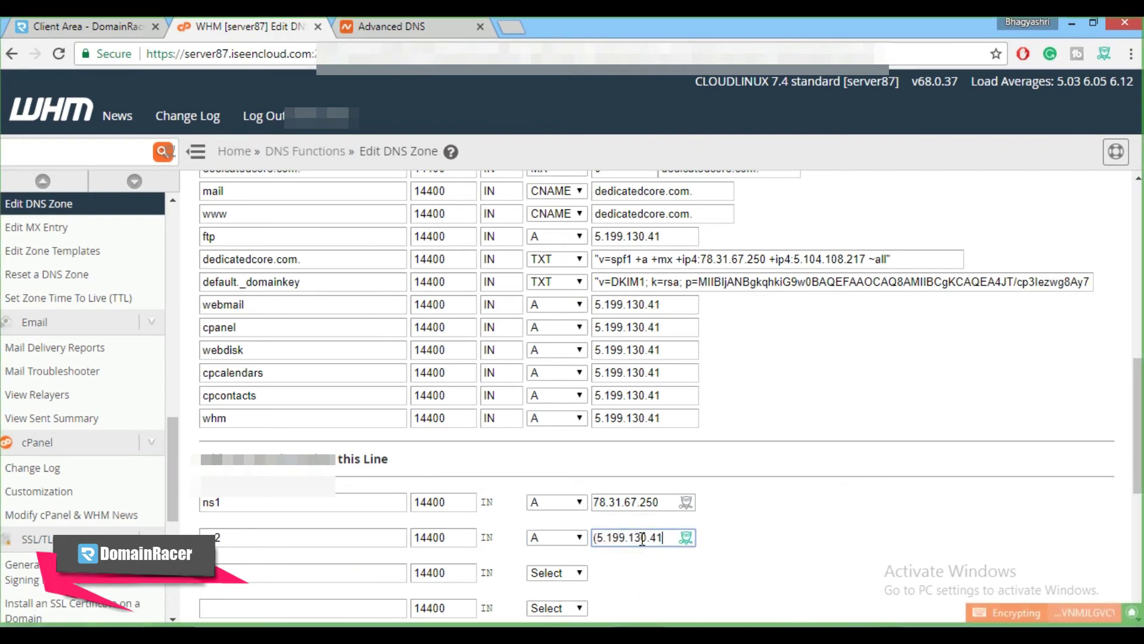
{"action": "key", "text": "Home"}
{"action": "key", "text": "Delete"}
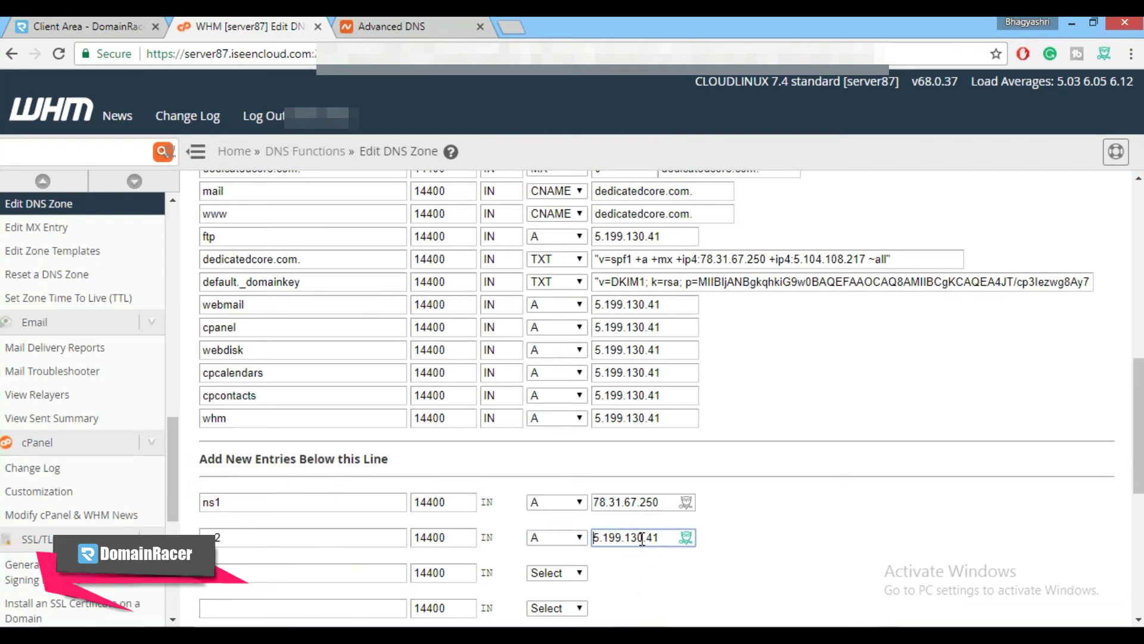
{"action": "scroll", "coordinate": [642, 538], "scroll_direction": "down", "scroll_amount": 8}
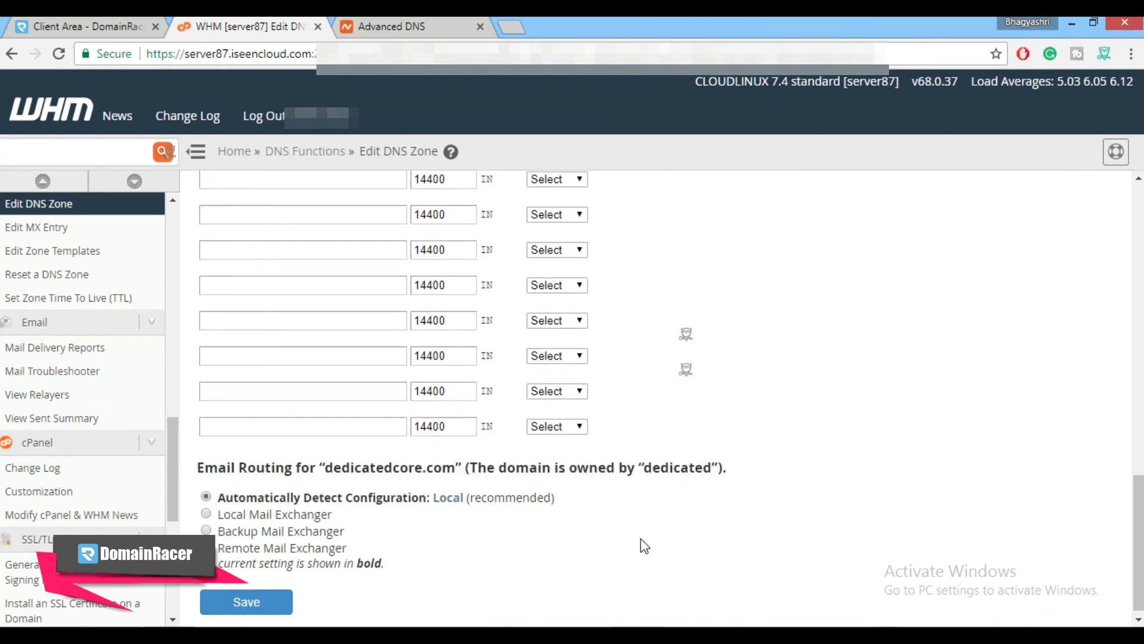
Save the zone, then reopen dedicatedcore.com in Edit DNS Zone to verify.
{"action": "left_click", "coordinate": [244, 596]}
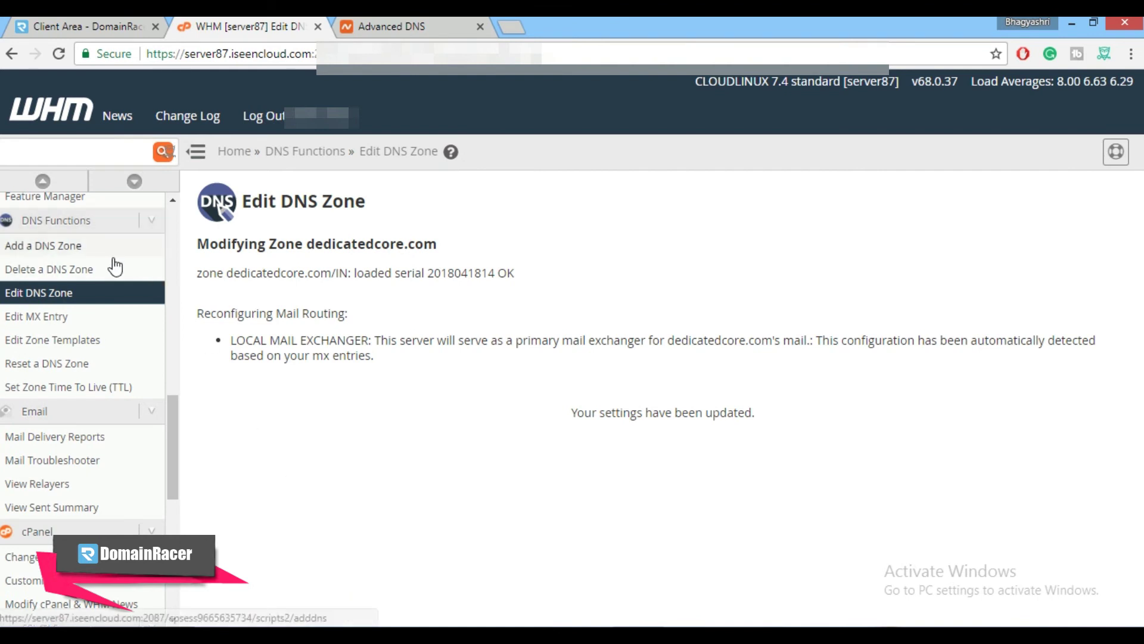
{"action": "left_click", "coordinate": [67, 290]}
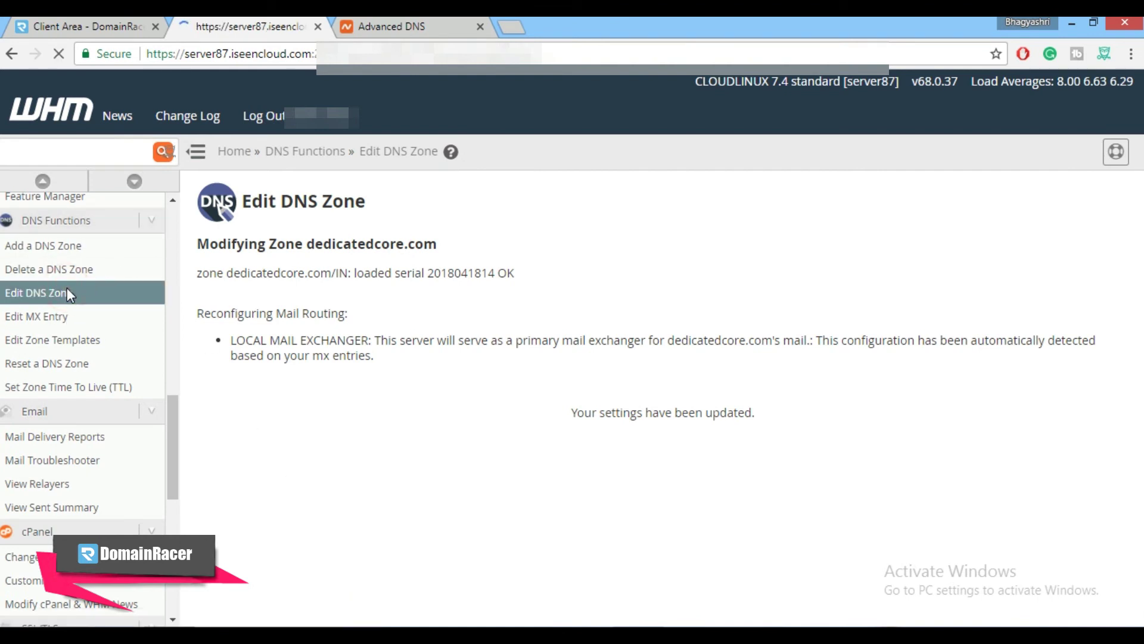
{"action": "left_click", "coordinate": [277, 307]}
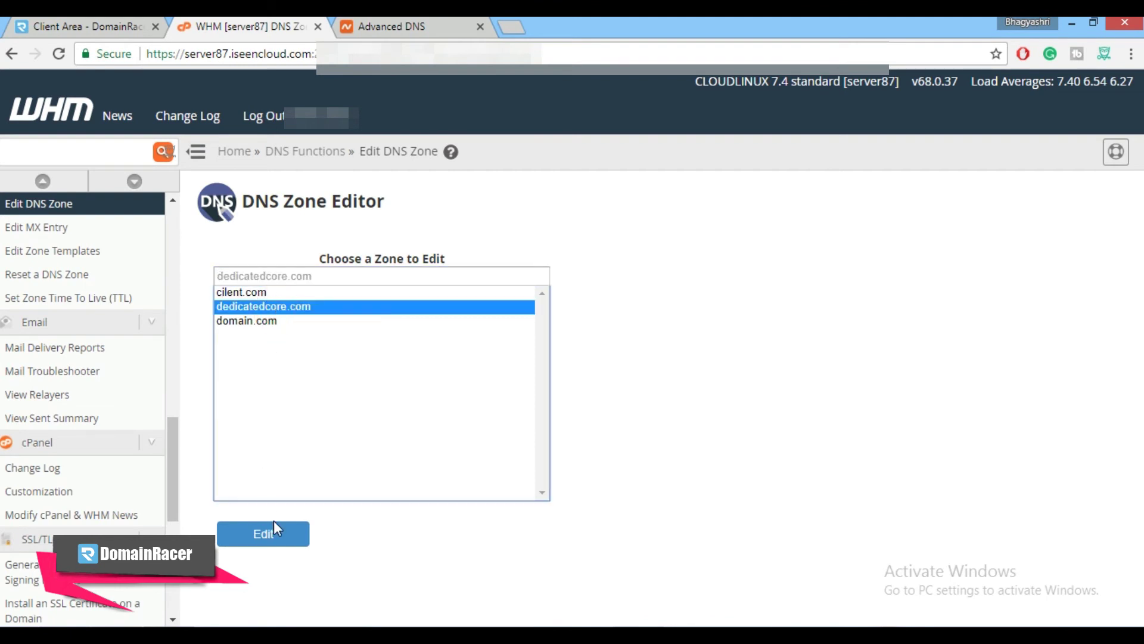
{"action": "left_click", "coordinate": [280, 535]}
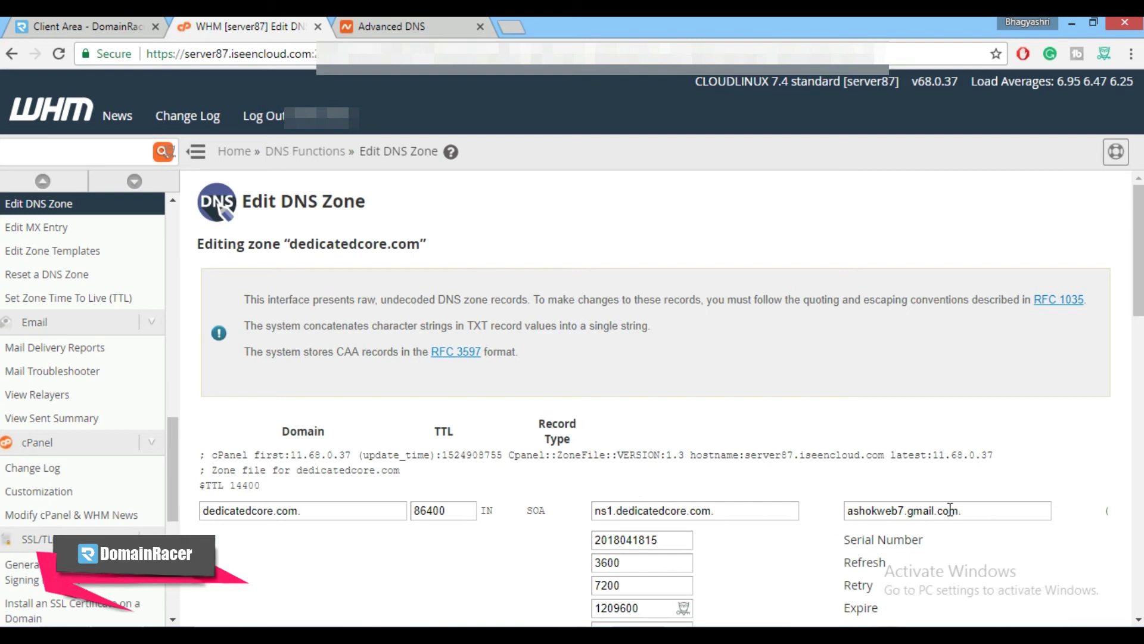
Check the ns1 and ns2 A records in the zone and save it again.
{"action": "scroll", "coordinate": [952, 513], "scroll_direction": "down", "scroll_amount": 1}
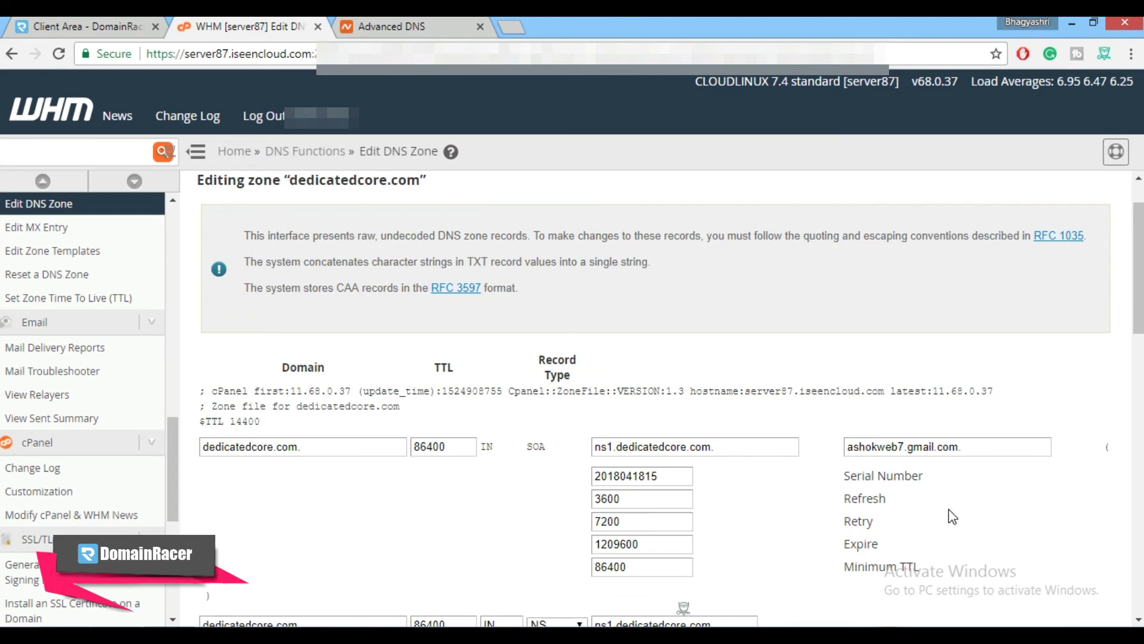
{"action": "scroll", "coordinate": [952, 516], "scroll_direction": "down", "scroll_amount": 4}
{"action": "scroll", "coordinate": [952, 516], "scroll_direction": "down", "scroll_amount": 1}
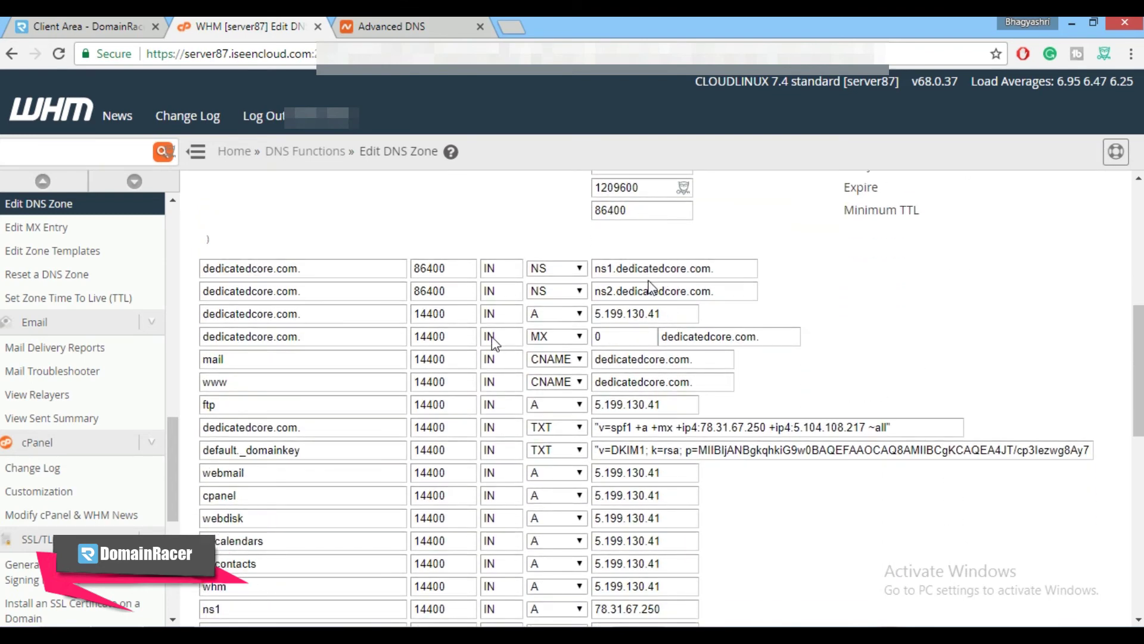
{"action": "scroll", "coordinate": [271, 409], "scroll_direction": "down", "scroll_amount": 3}
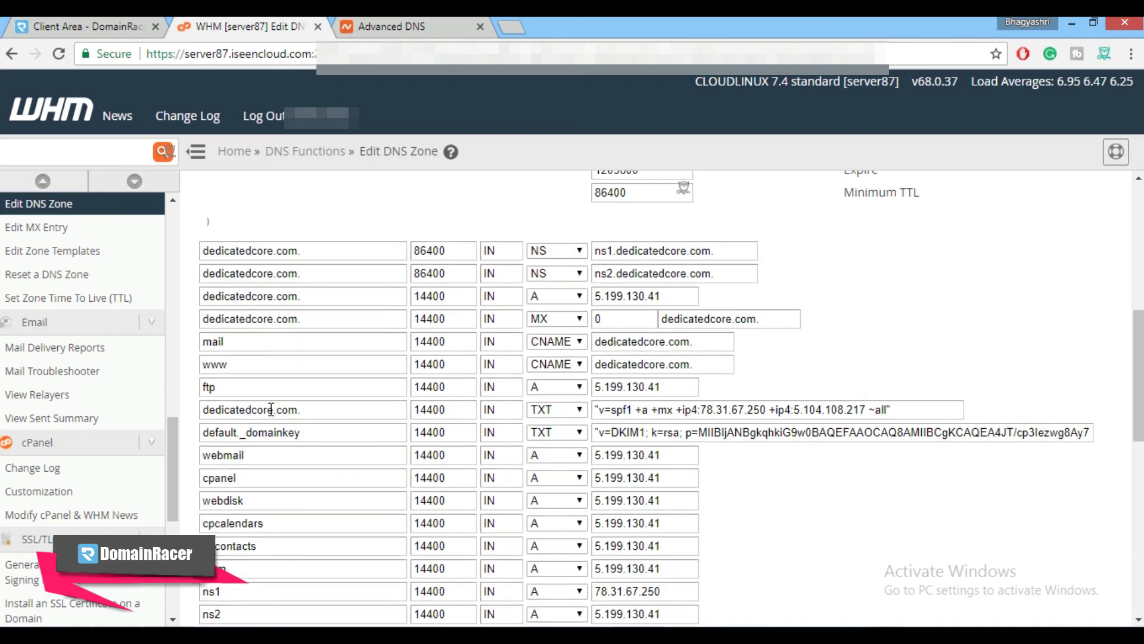
{"action": "scroll", "coordinate": [272, 410], "scroll_direction": "down", "scroll_amount": 5}
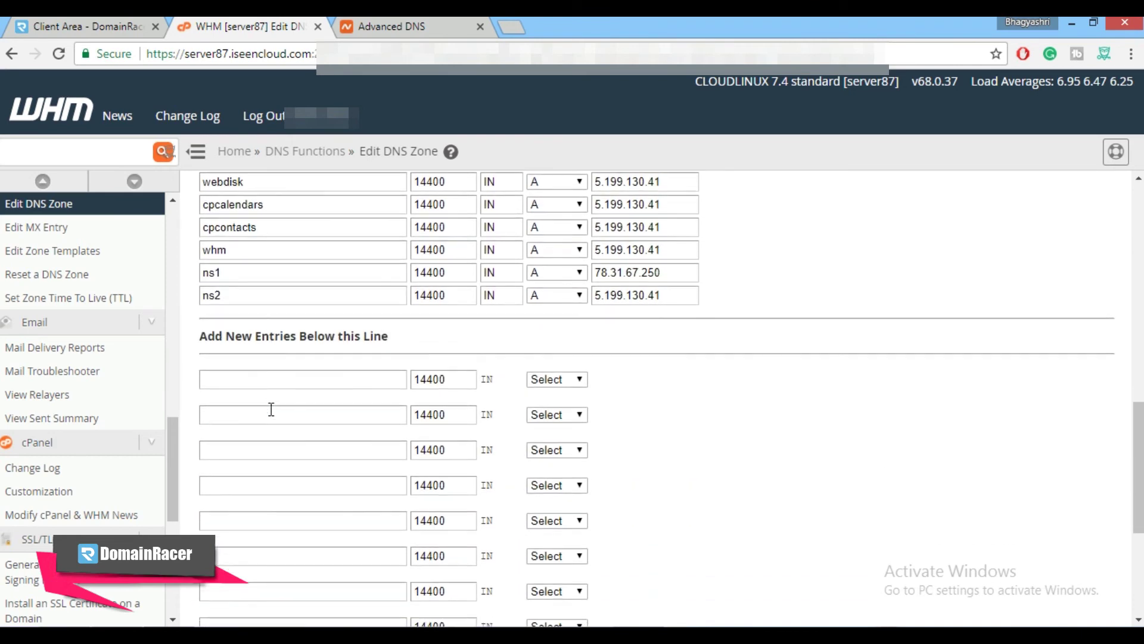
{"action": "scroll", "coordinate": [270, 411], "scroll_direction": "down", "scroll_amount": 2}
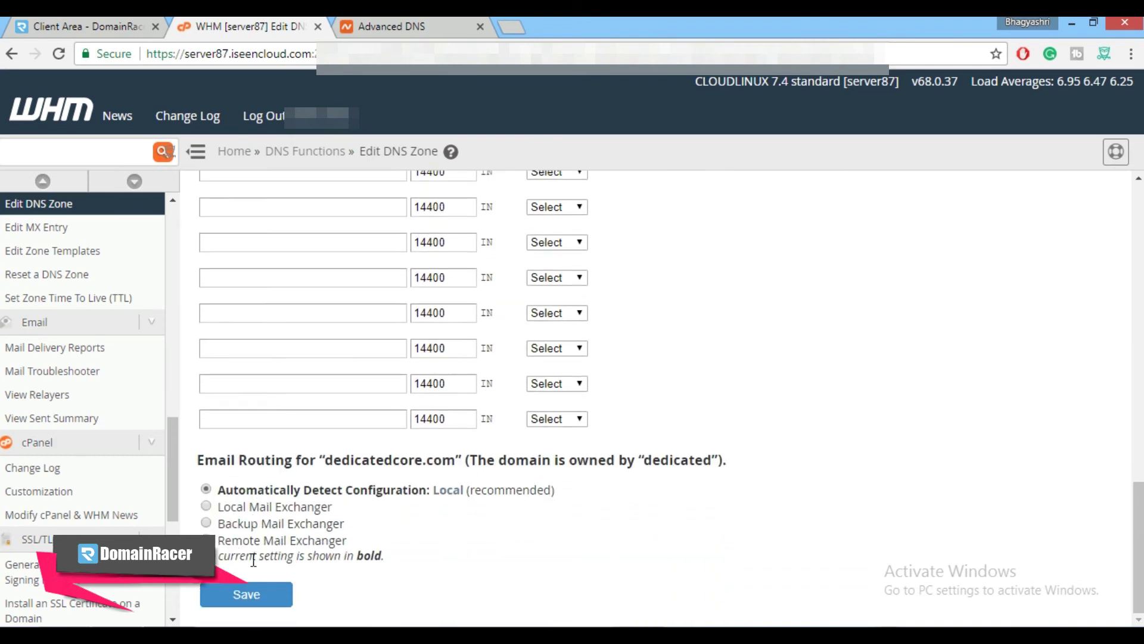
{"action": "left_click", "coordinate": [244, 595]}
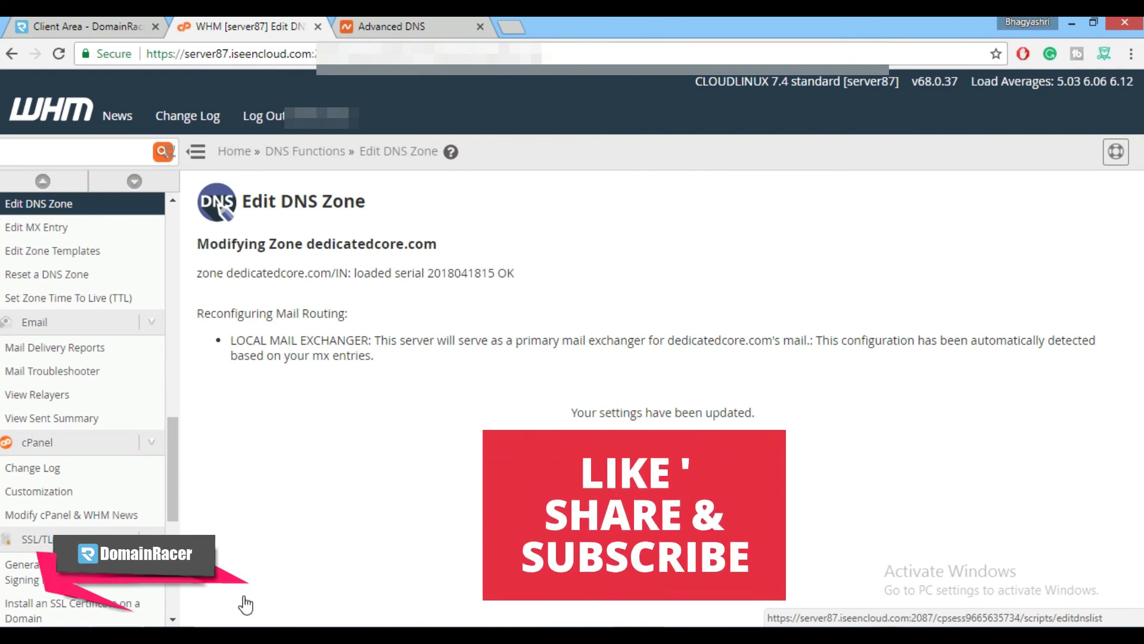
On the domain's Domain page, set Custom DNS to ns1.dedicatedcore.com and ns2.dedicatedcore.com, then save.
{"action": "key", "text": "ctrl+Tab"}
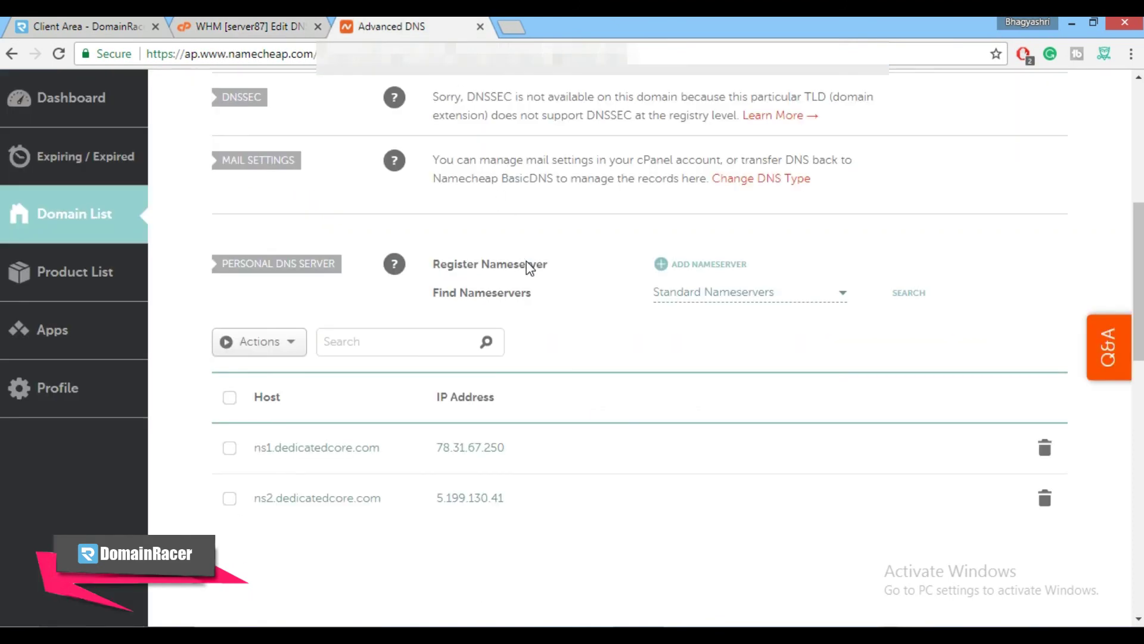
{"action": "scroll", "coordinate": [527, 261], "scroll_direction": "up", "scroll_amount": 4}
{"action": "left_click", "coordinate": [442, 199]}
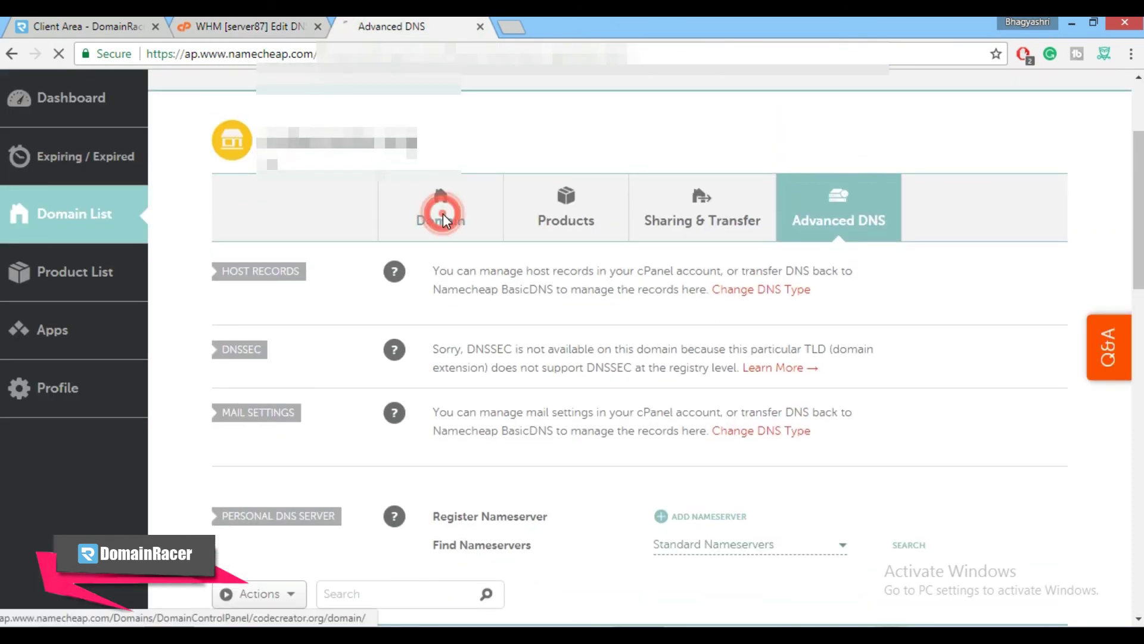
{"action": "scroll", "coordinate": [537, 411], "scroll_direction": "down", "scroll_amount": 7}
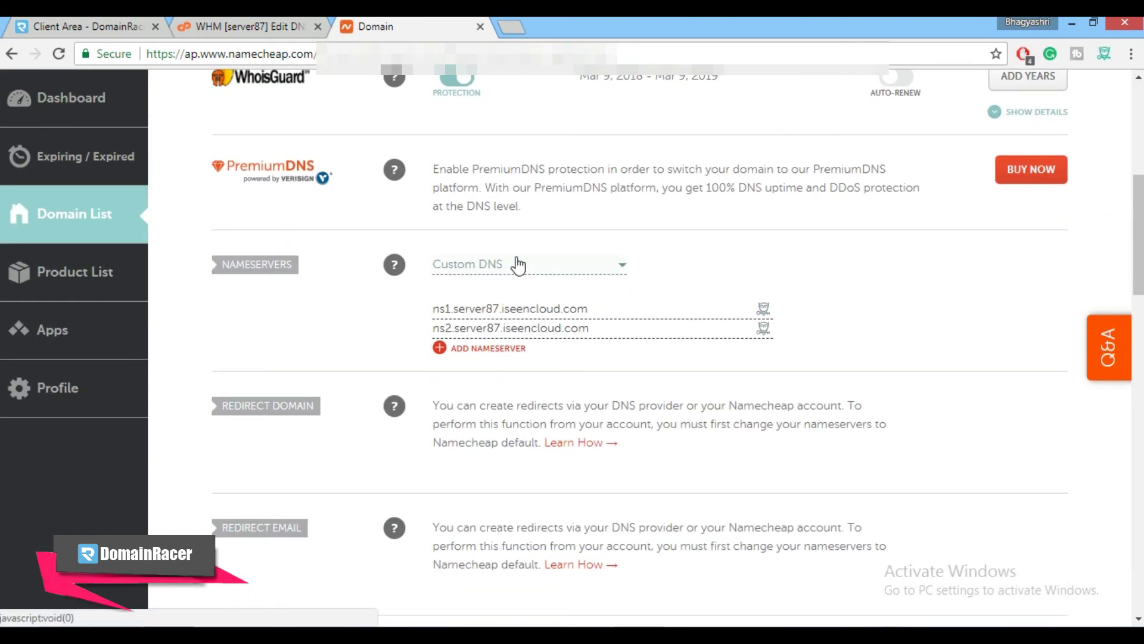
{"action": "left_click", "coordinate": [516, 257]}
{"action": "triple_click", "coordinate": [590, 309]}
{"action": "type", "text": "ns1.ded"}
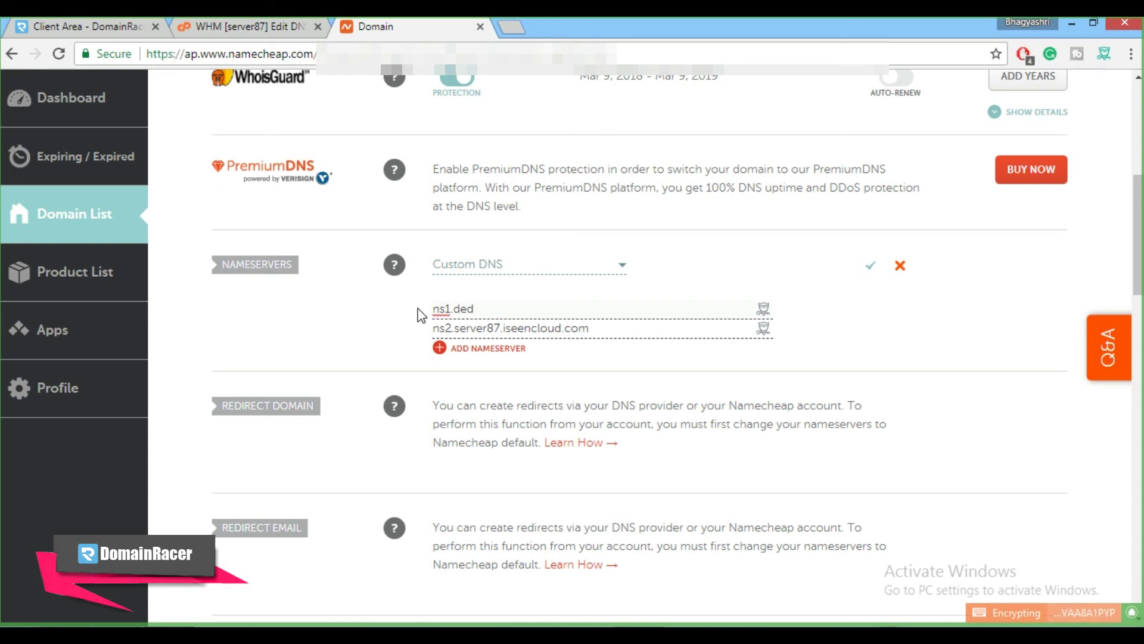
{"action": "type", "text": "icatedcore.com"}
{"action": "left_click_drag", "start_coordinate": [596, 327], "coordinate": [423, 337]}
{"action": "type", "text": "ns2.dedicatedcore.com"}
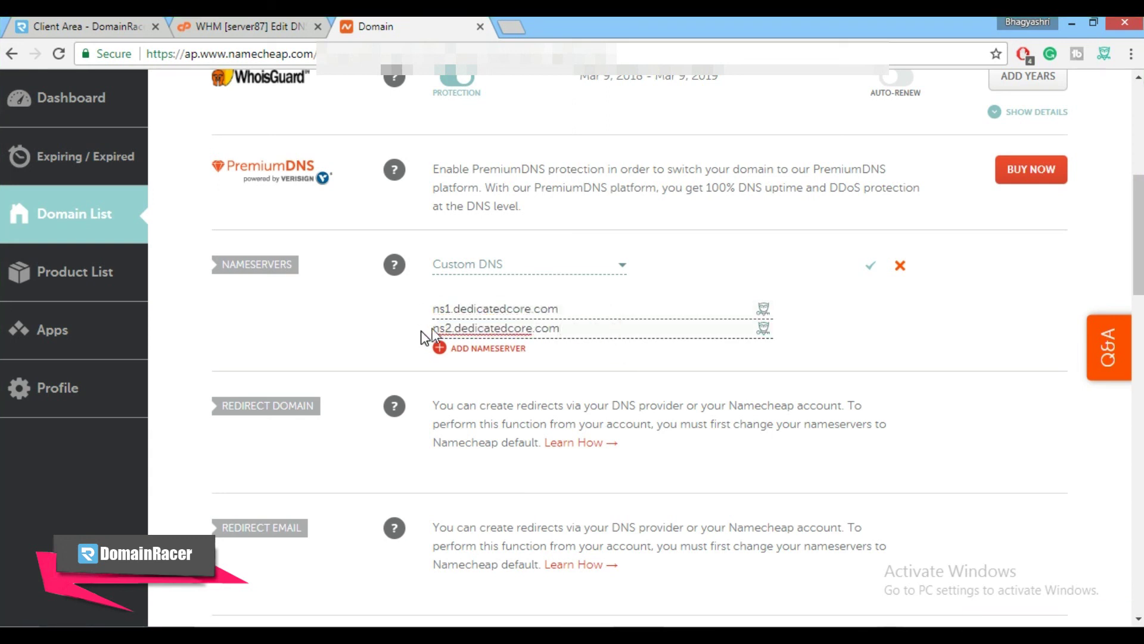
{"action": "left_click", "coordinate": [870, 266]}
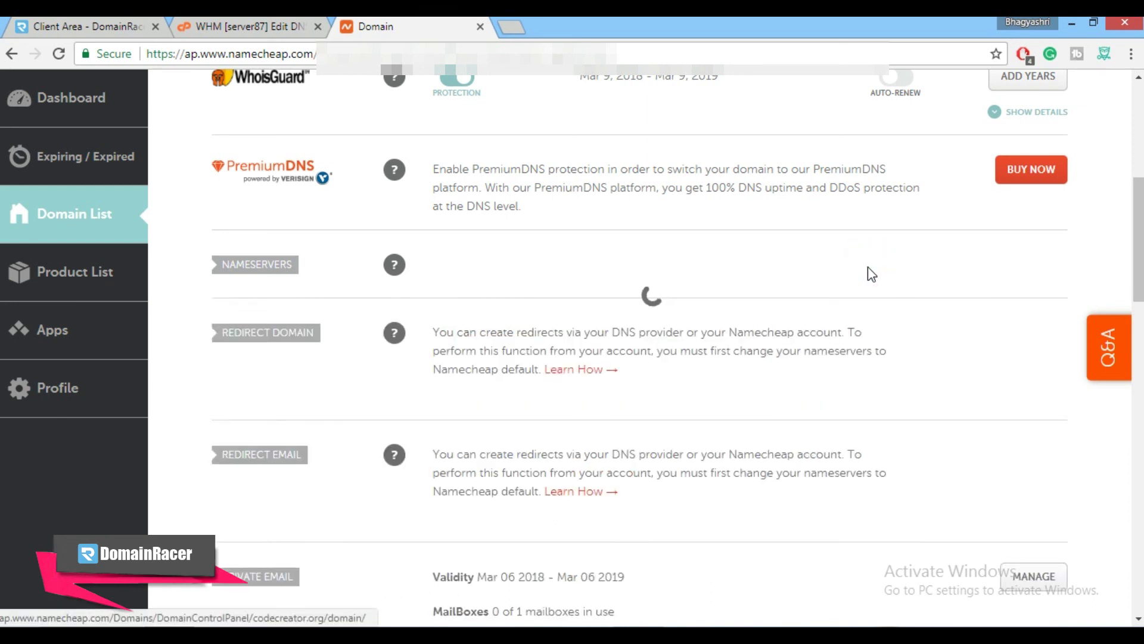